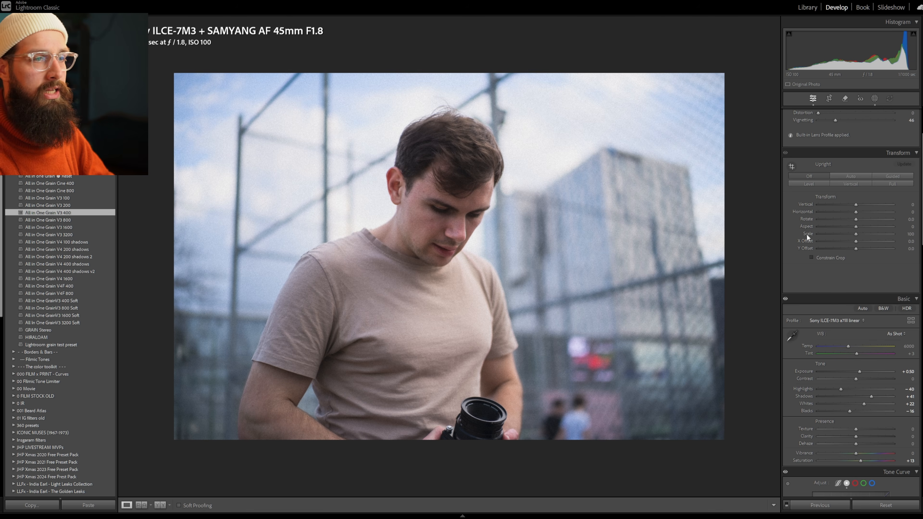
# Reset the Basic Saturation, and raise both Vibrance and Saturation to +100 to exaggerate the photo's color cast
pyautogui.scroll(-3, 807, 236)
pyautogui.scroll(-3, 850, 275)
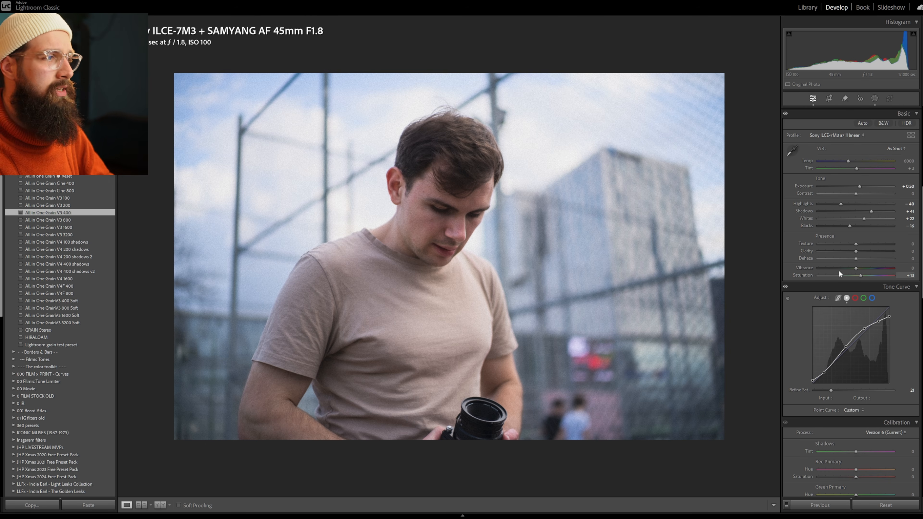
pyautogui.doubleClick(860, 275)
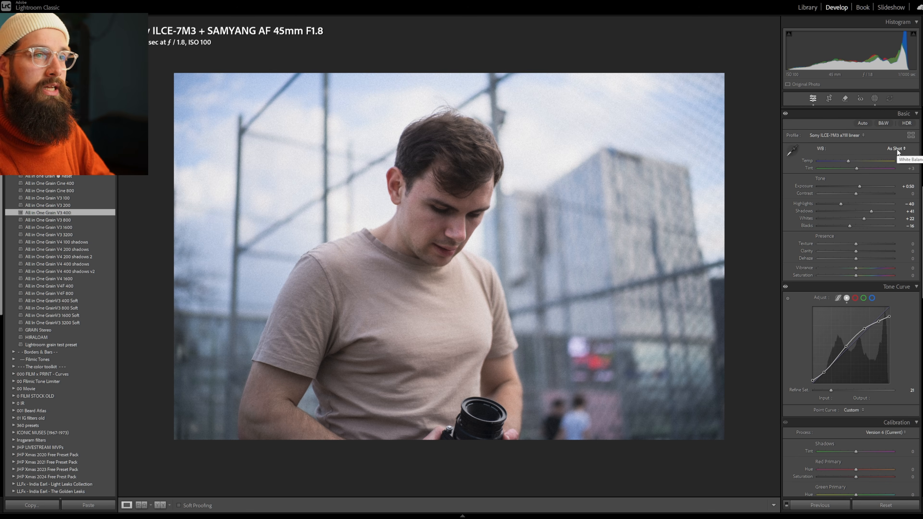
pyautogui.moveTo(857, 276); pyautogui.dragTo(911, 276)
pyautogui.moveTo(784, 259); pyautogui.dragTo(909, 259)
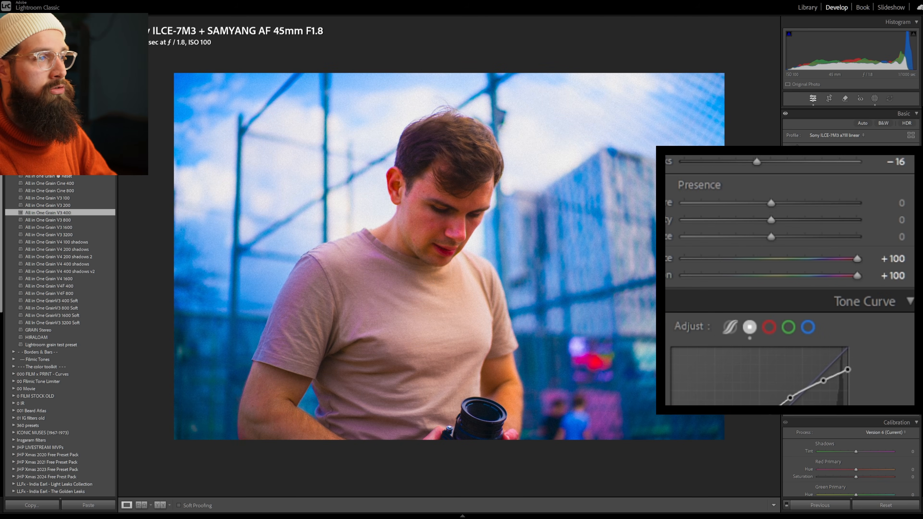
# Warm the white balance to a temperature of 6850 while the colors are exaggerated
pyautogui.click(871, 150)
pyautogui.click(911, 162)
pyautogui.write('6150')
pyautogui.press('Return')
pyautogui.moveTo(848, 162); pyautogui.dragTo(855, 161)
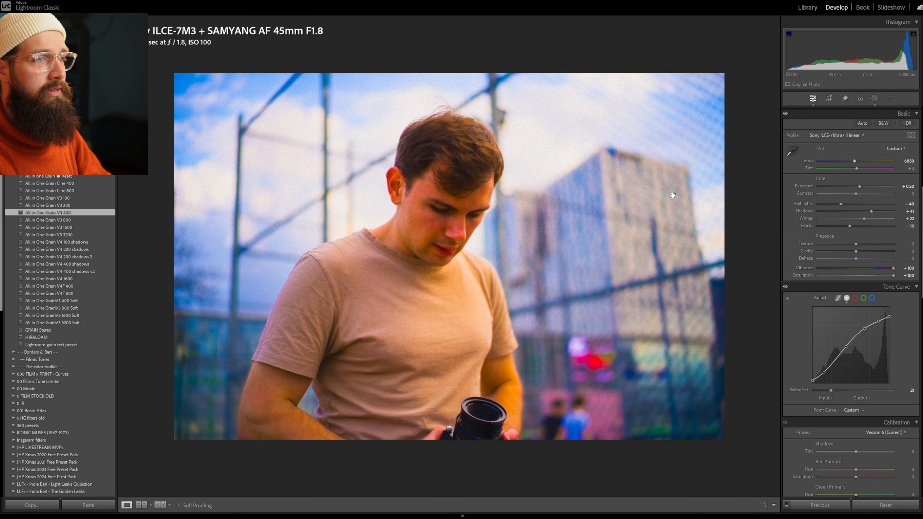
# Reset Vibrance and Saturation to check the white balance, and raise both back to +100
pyautogui.doubleClick(894, 268)
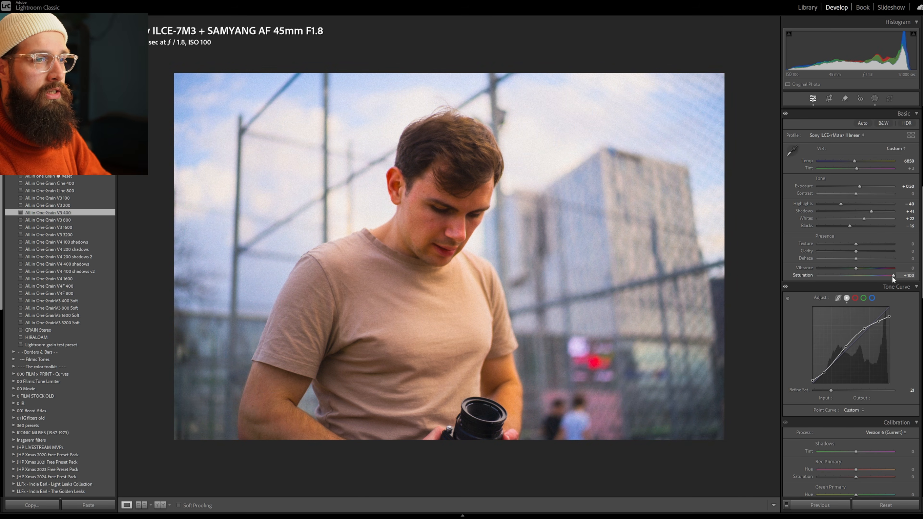
pyautogui.doubleClick(893, 275)
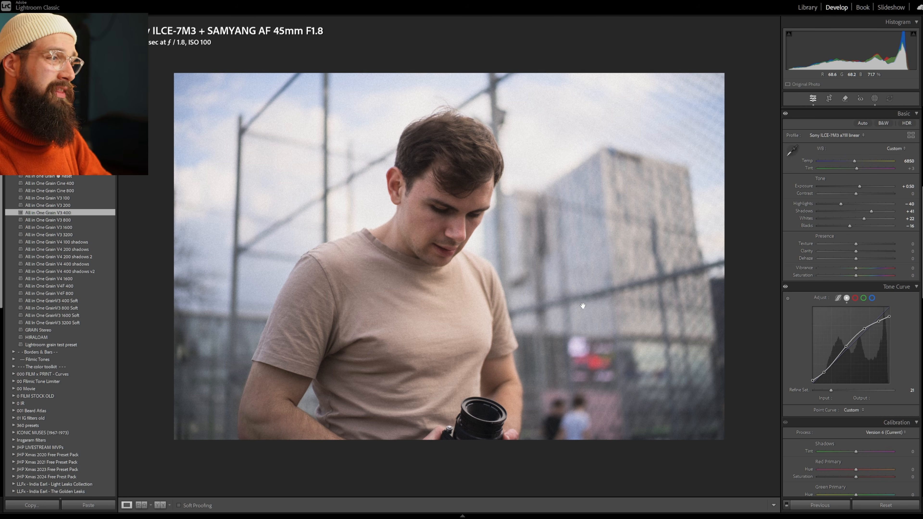
pyautogui.moveTo(861, 269); pyautogui.dragTo(900, 275)
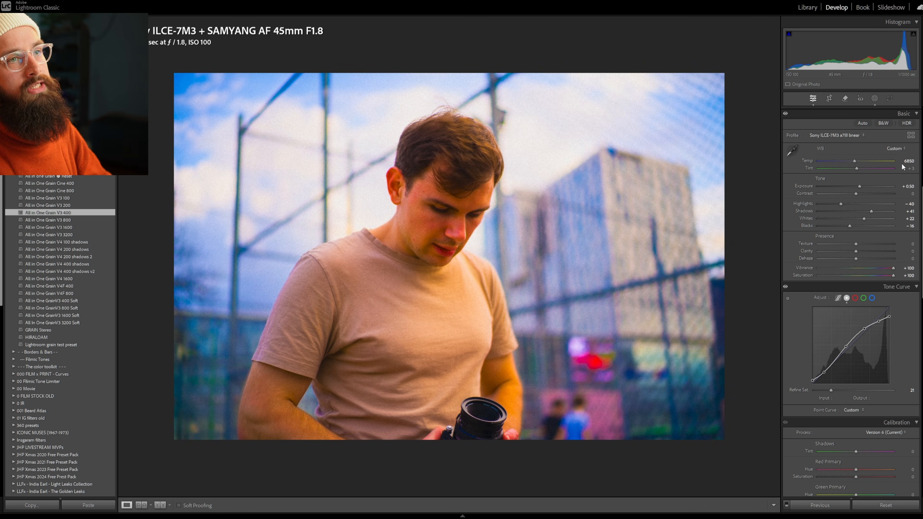
# Refine the white balance to a temperature of 7100 and a tint of −1, and reset Vibrance and Saturation to 0
pyautogui.moveTo(906, 162); pyautogui.dragTo(917, 162)
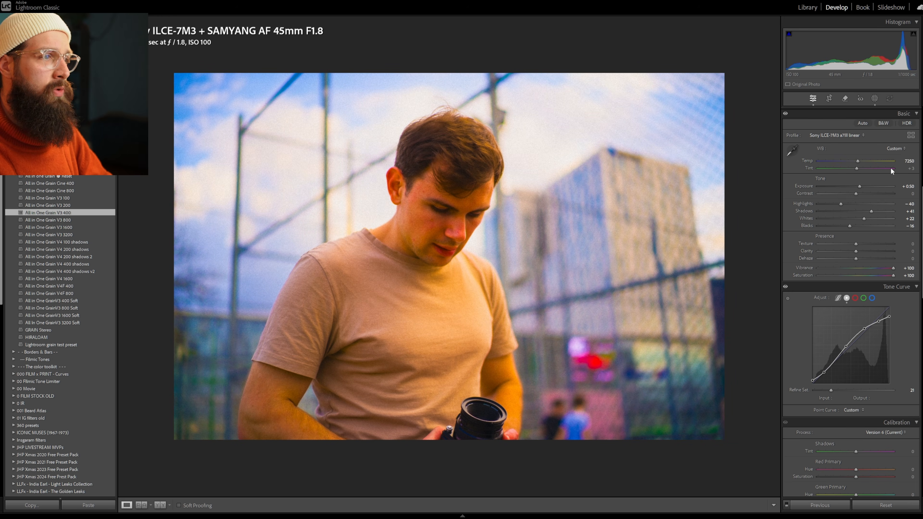
pyautogui.click(911, 169)
pyautogui.write('0')
pyautogui.press('Return')
pyautogui.moveTo(911, 170); pyautogui.dragTo(909, 169)
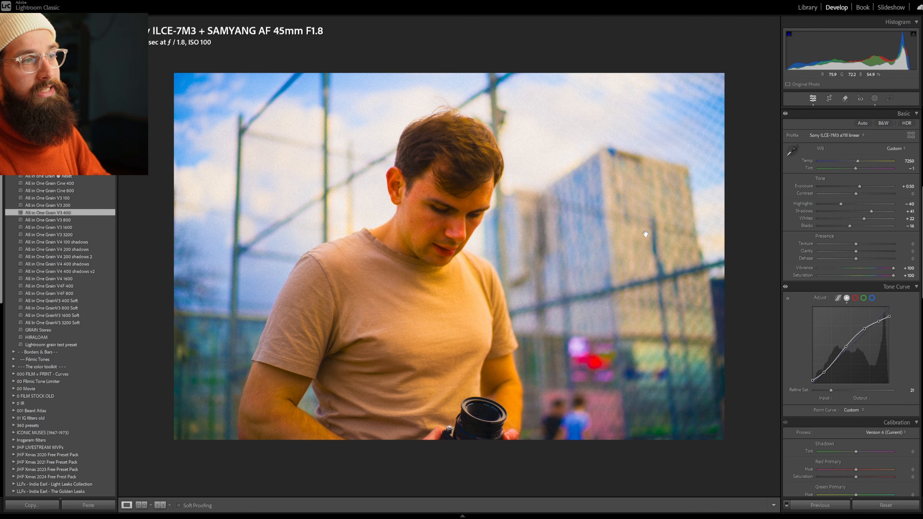
pyautogui.moveTo(911, 162); pyautogui.dragTo(906, 162)
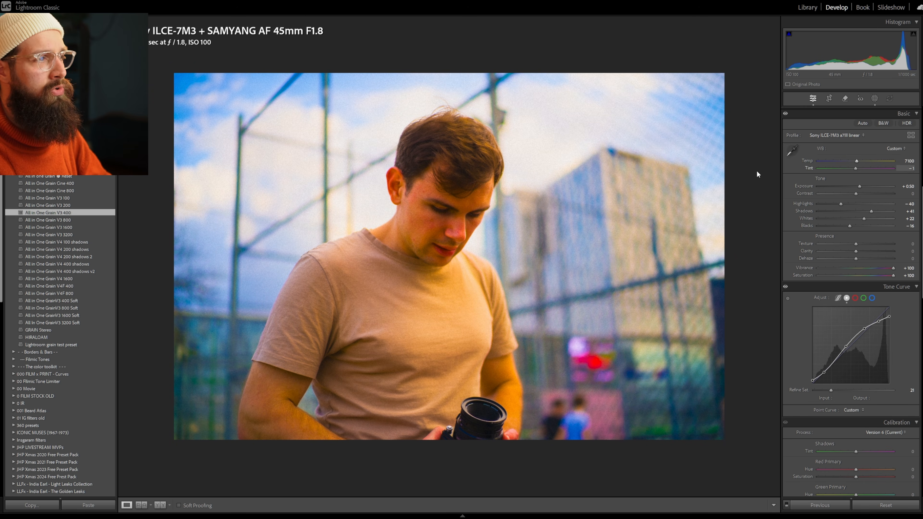
pyautogui.doubleClick(893, 268)
pyautogui.doubleClick(893, 275)
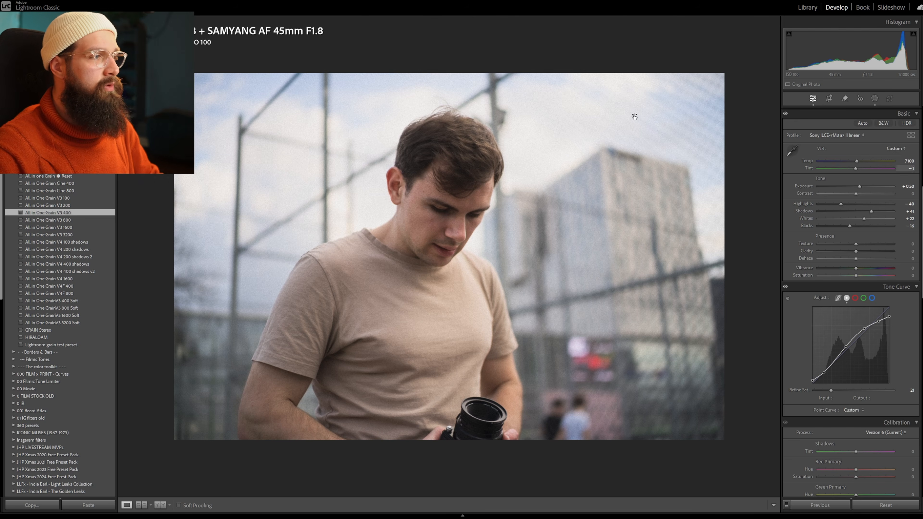
# Try shifting the Blue hue to +26 in the Color Mixer, and reset it to 0
pyautogui.scroll(-10, 812, 257)
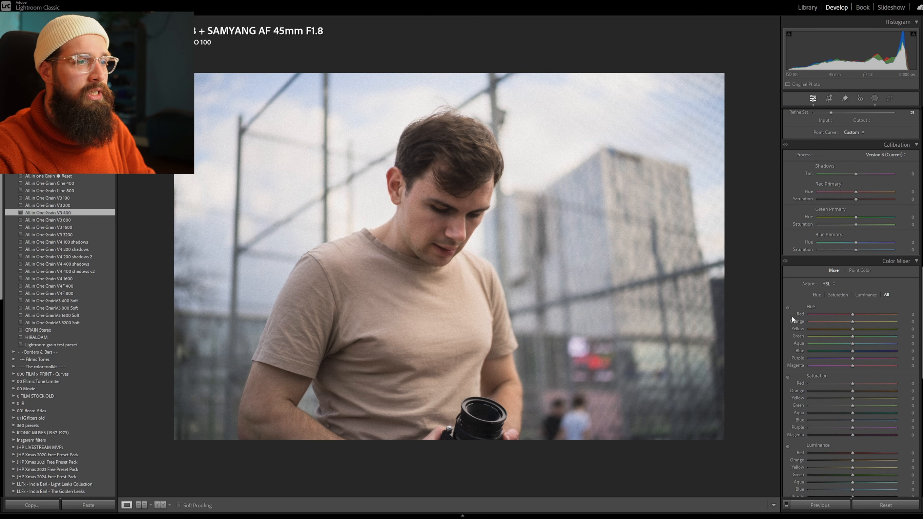
pyautogui.scroll(-3, 854, 323)
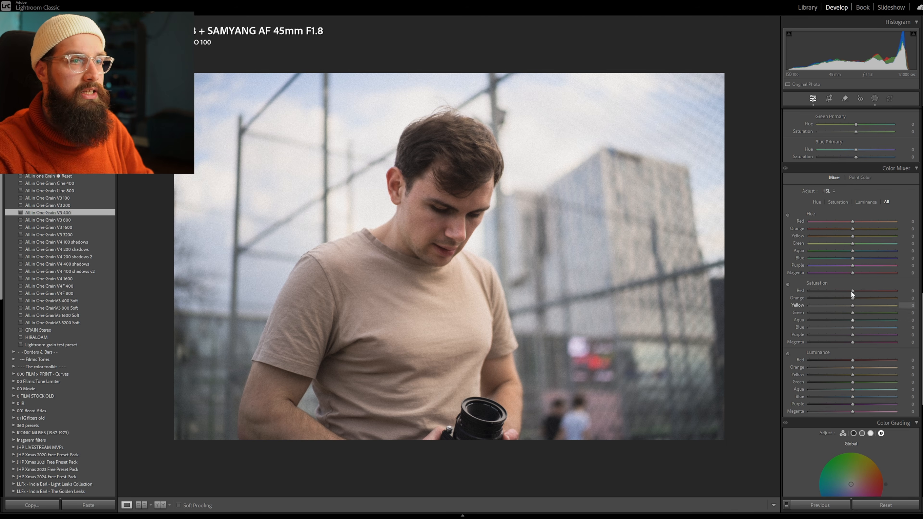
pyautogui.moveTo(850, 258); pyautogui.dragTo(863, 257)
pyautogui.doubleClick(862, 258)
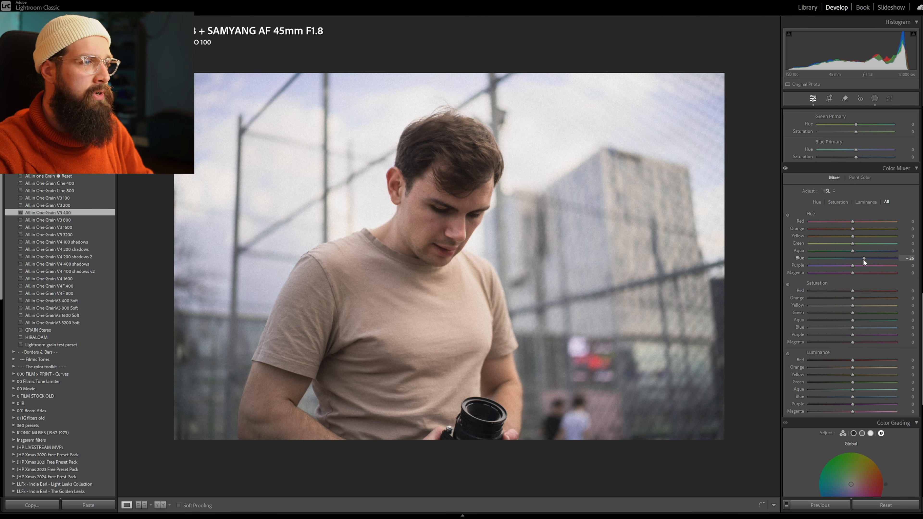
# Try a much warmer white balance combined with a Blue hue shift in the Color Mixer, and undo both changes
pyautogui.scroll(15, 807, 262)
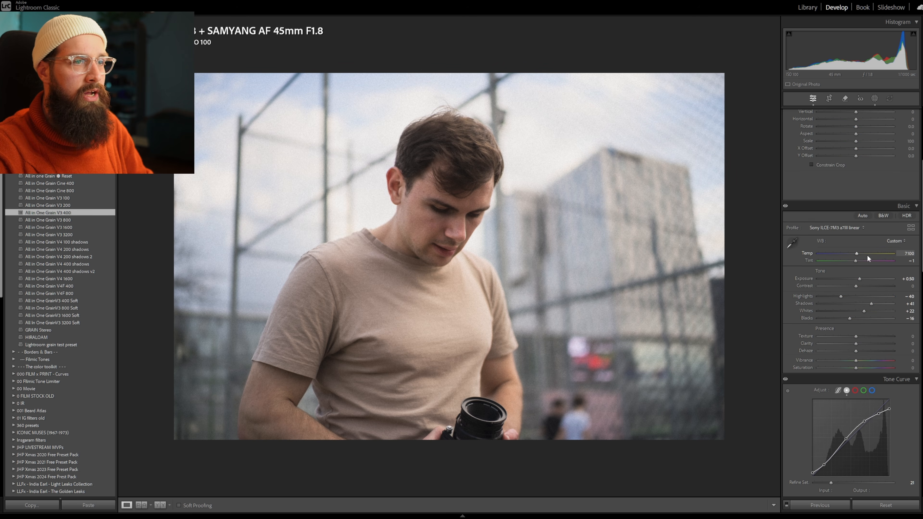
pyautogui.scroll(-15, 814, 257)
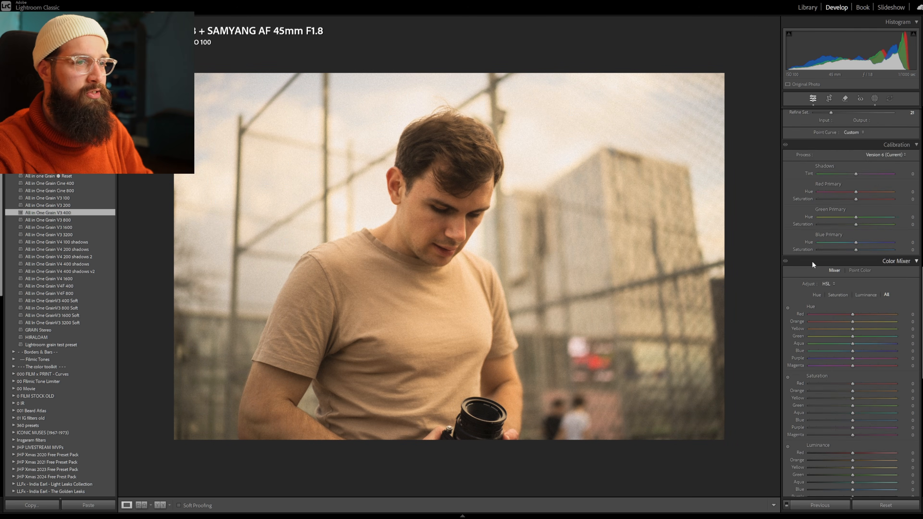
pyautogui.moveTo(851, 259); pyautogui.dragTo(833, 256)
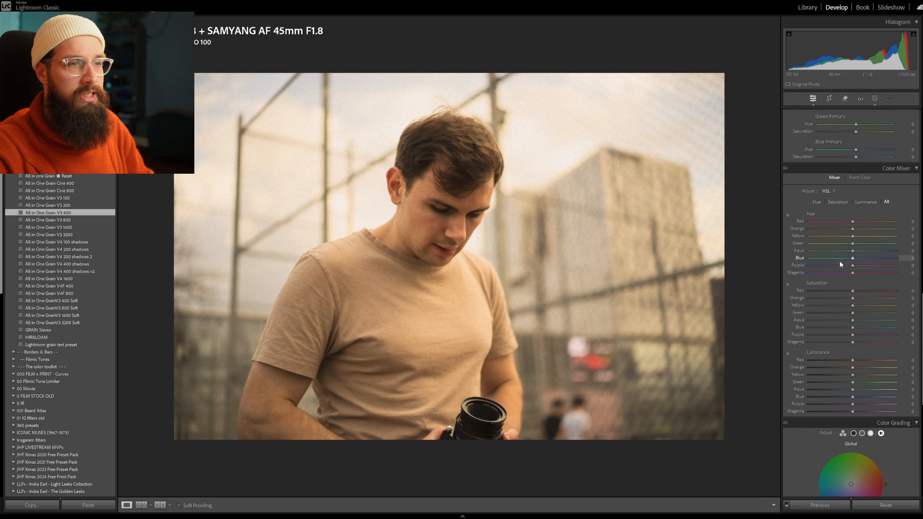
pyautogui.hotkey('ctrl', 'z')
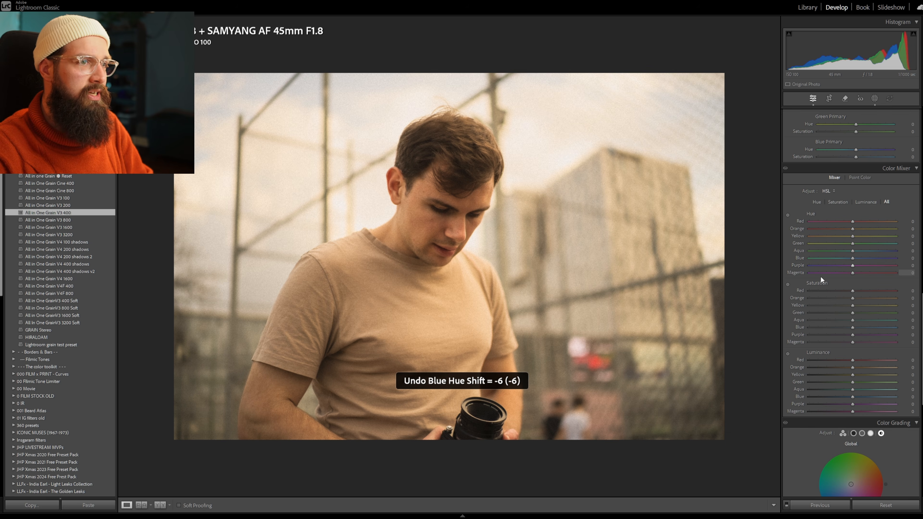
pyautogui.hotkey('ctrl', 'z')
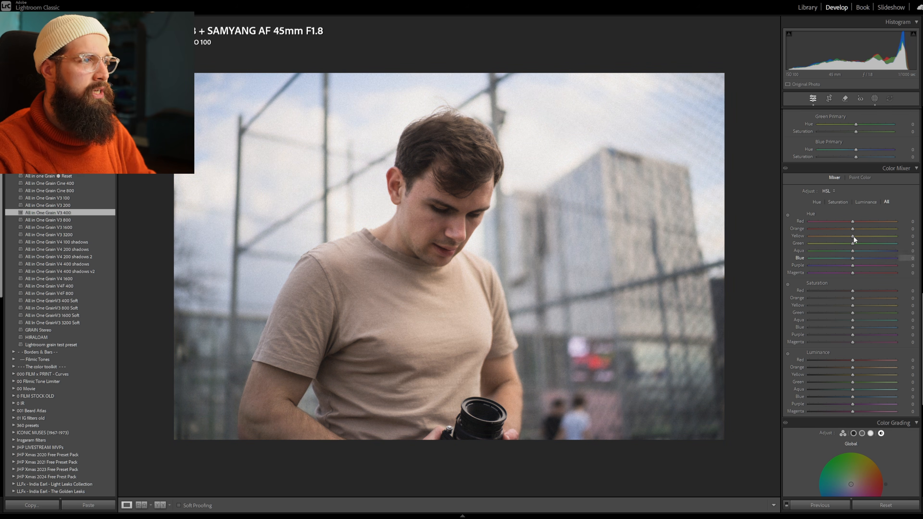
# Try a strong increase of the global Saturation in the Basic adjustments, and reset it
pyautogui.scroll(3, 810, 215)
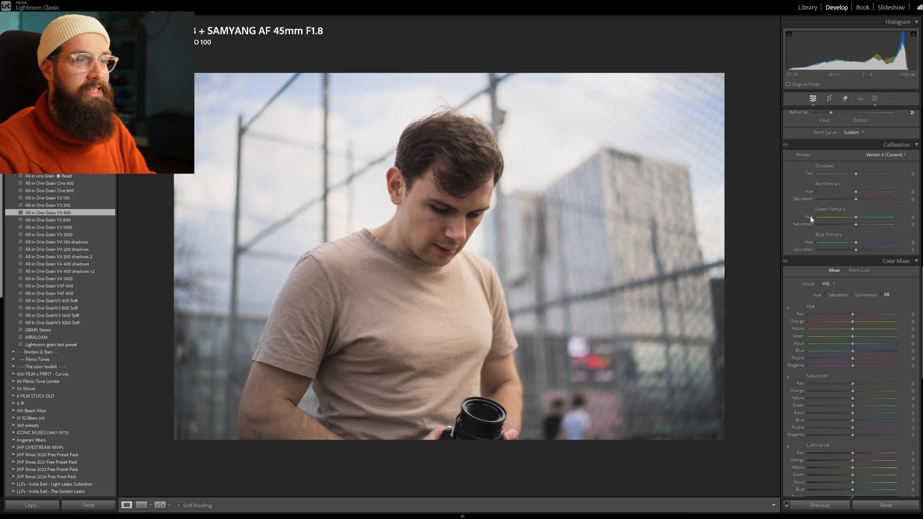
pyautogui.scroll(10, 784, 163)
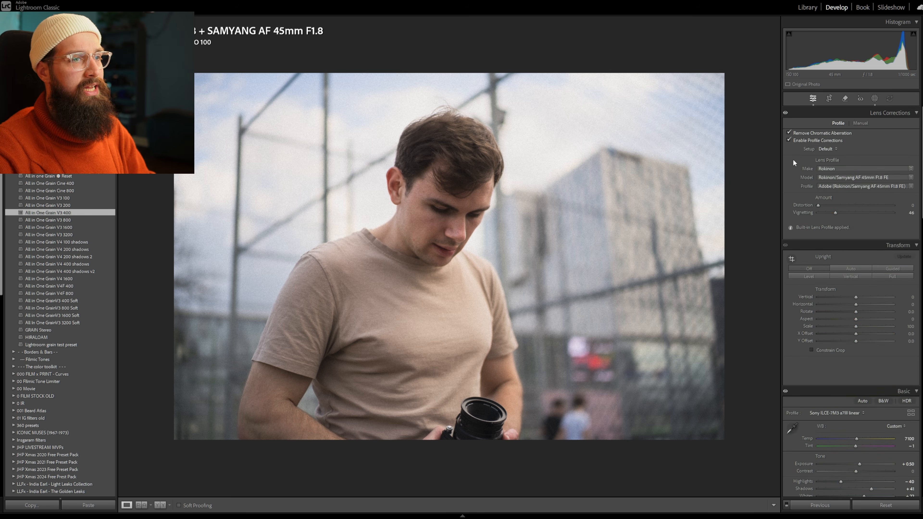
pyautogui.scroll(-6, 818, 229)
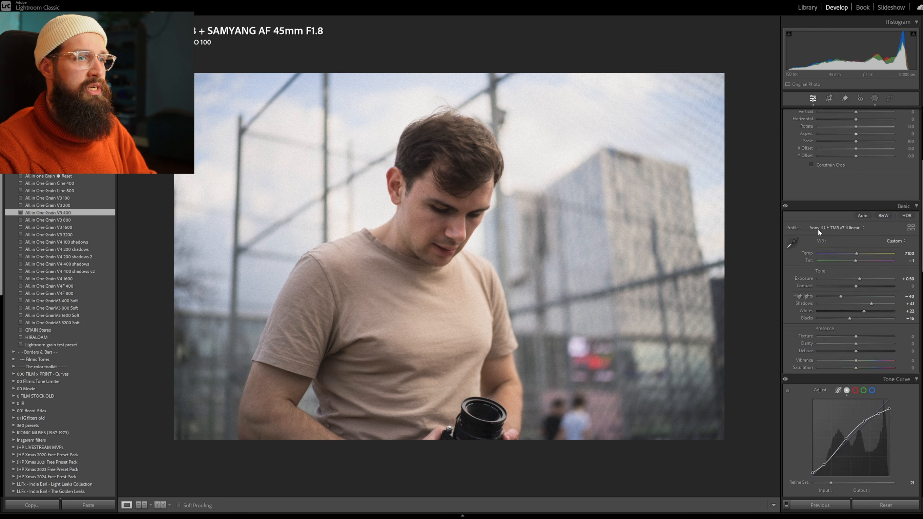
pyautogui.scroll(-3, 818, 229)
pyautogui.moveTo(871, 276); pyautogui.dragTo(884, 277)
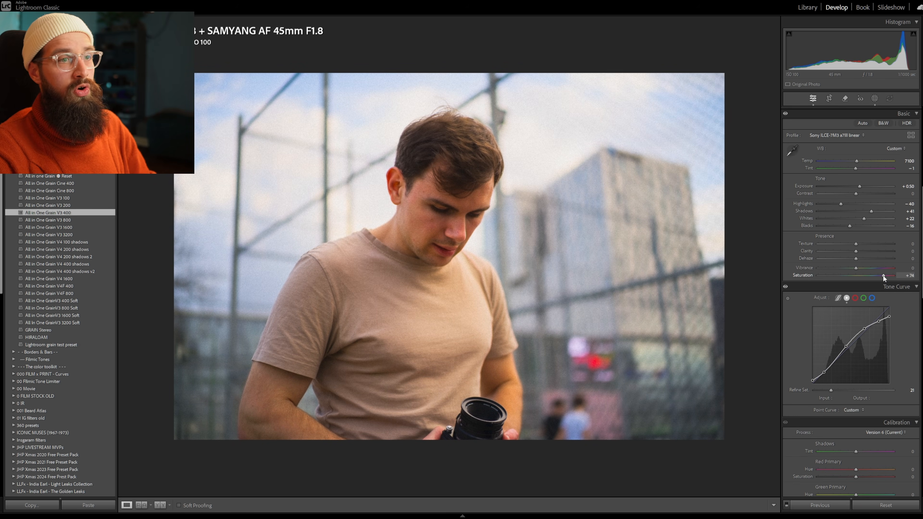
pyautogui.doubleClick(884, 275)
# Create a new Luminance Range mask by sampling the brightness of the man's T-shirt
pyautogui.click(874, 99)
pyautogui.click(713, 31)
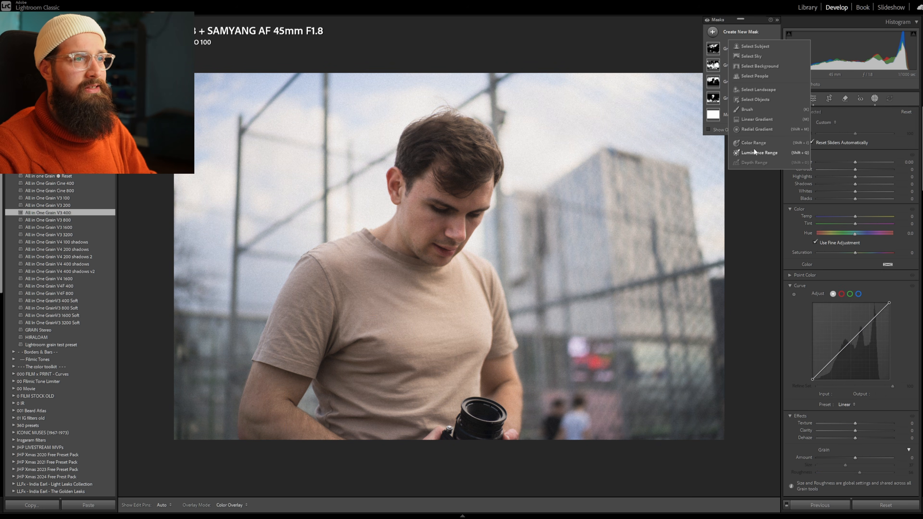
pyautogui.click(756, 155)
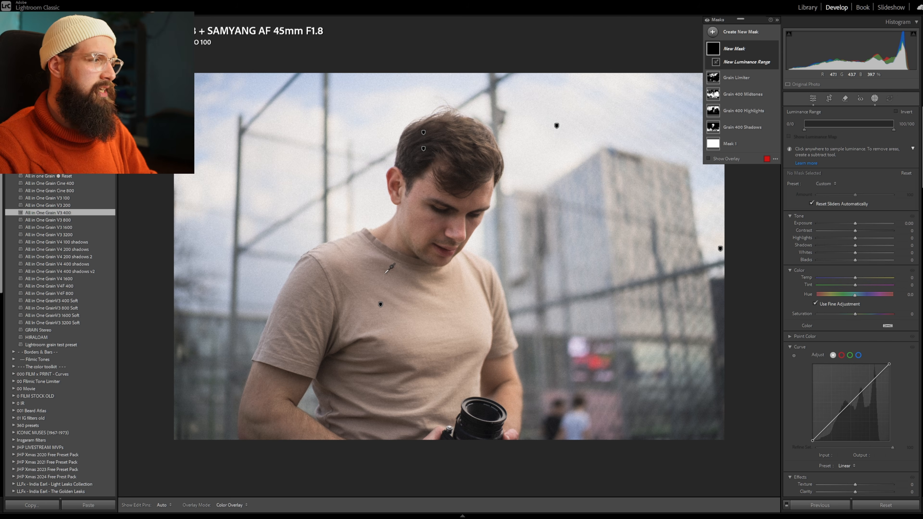
pyautogui.click(369, 270)
# Widen the mask's luminance range to 0/15 at the dark end and 72/94 at the bright end
pyautogui.moveTo(673, 77); pyautogui.dragTo(650, 78)
pyautogui.moveTo(719, 72); pyautogui.dragTo(679, 71)
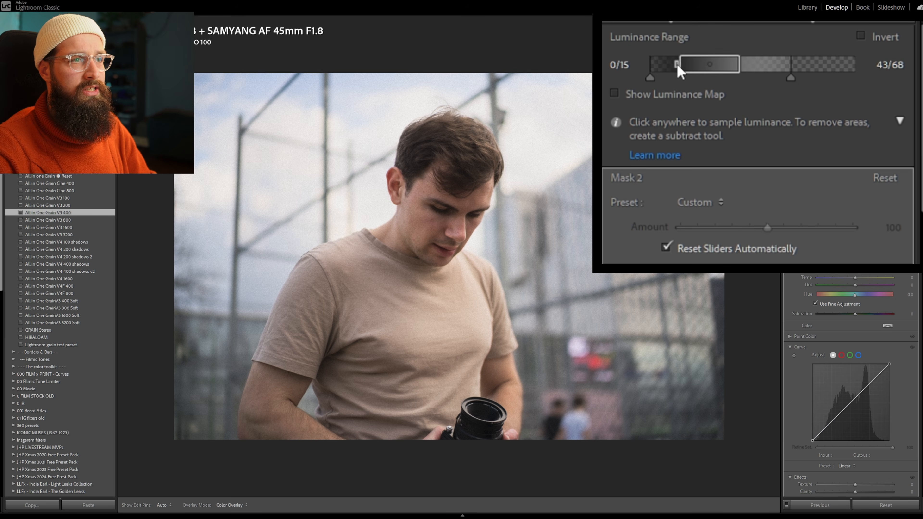
pyautogui.moveTo(791, 76); pyautogui.dragTo(867, 75)
pyautogui.moveTo(743, 66); pyautogui.dragTo(803, 65)
pyautogui.moveTo(855, 77); pyautogui.dragTo(842, 76)
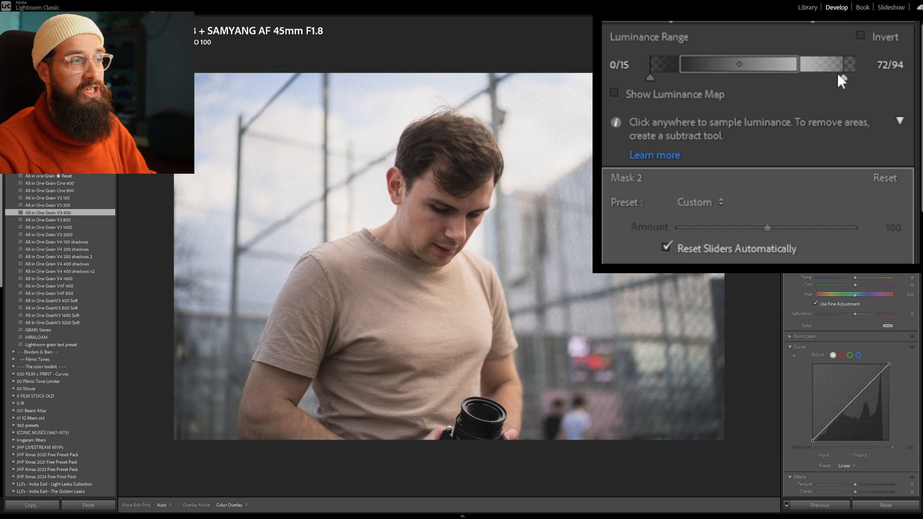
# Set the luminance mask's Saturation to 76, and compare the photo with the mask hidden and shown
pyautogui.moveTo(856, 314); pyautogui.dragTo(883, 313)
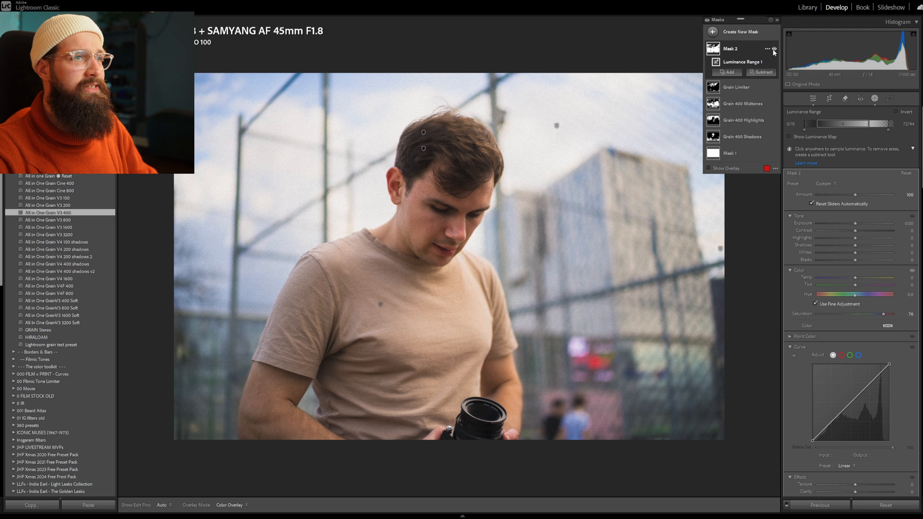
pyautogui.click(774, 49)
pyautogui.click(774, 49)
pyautogui.click(774, 49)
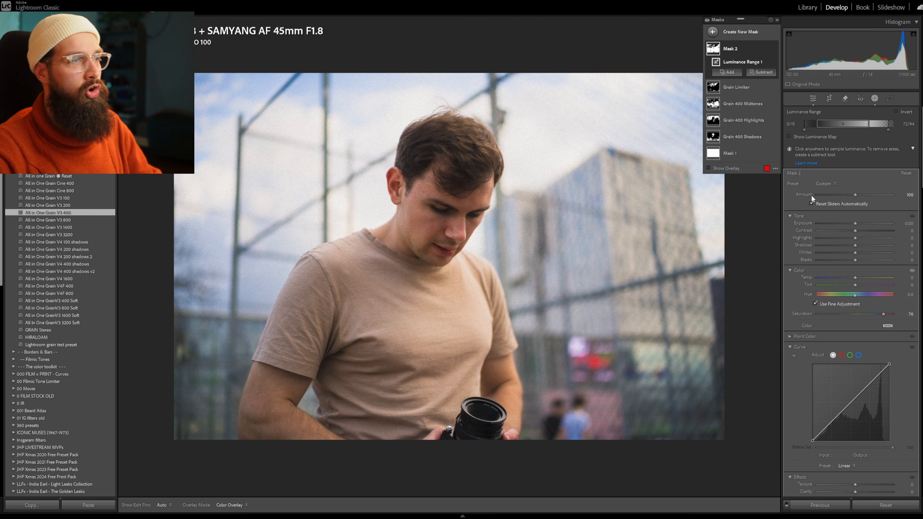
# Set the Red Primary to hue +2 and saturation +24 in the Calibration adjustments
pyautogui.scroll(-5, 811, 198)
pyautogui.scroll(-10, 811, 198)
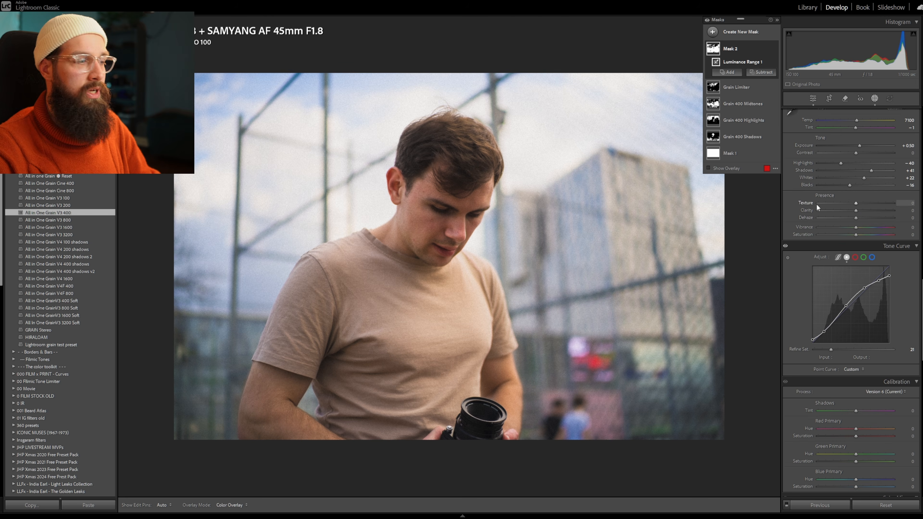
pyautogui.scroll(-3, 818, 217)
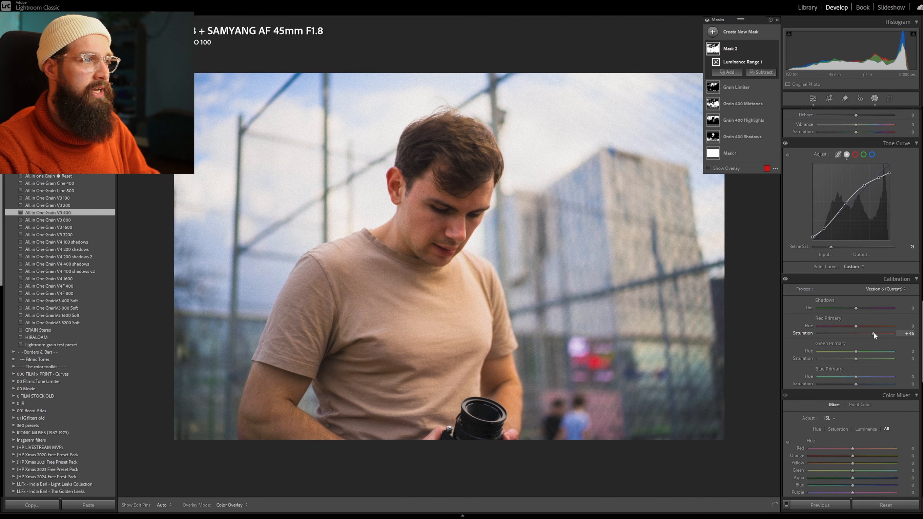
pyautogui.moveTo(874, 333); pyautogui.dragTo(862, 333)
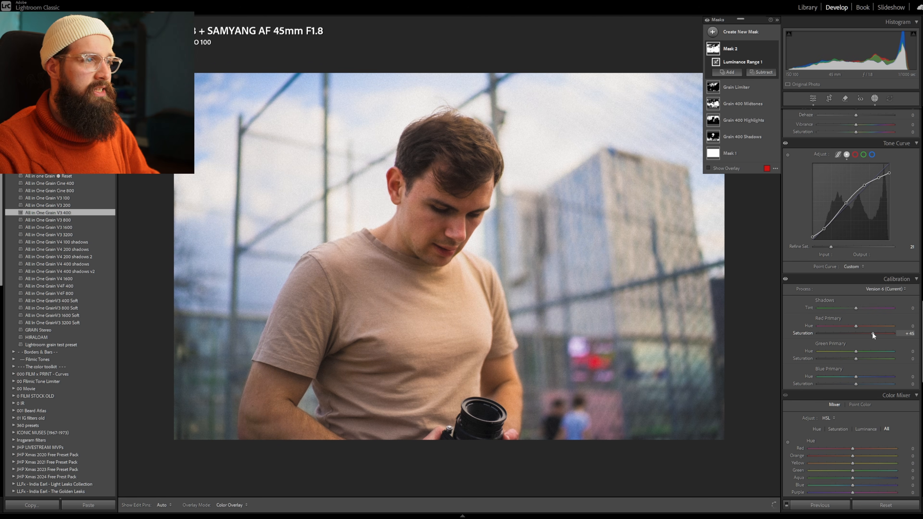
pyautogui.moveTo(855, 334); pyautogui.dragTo(868, 334)
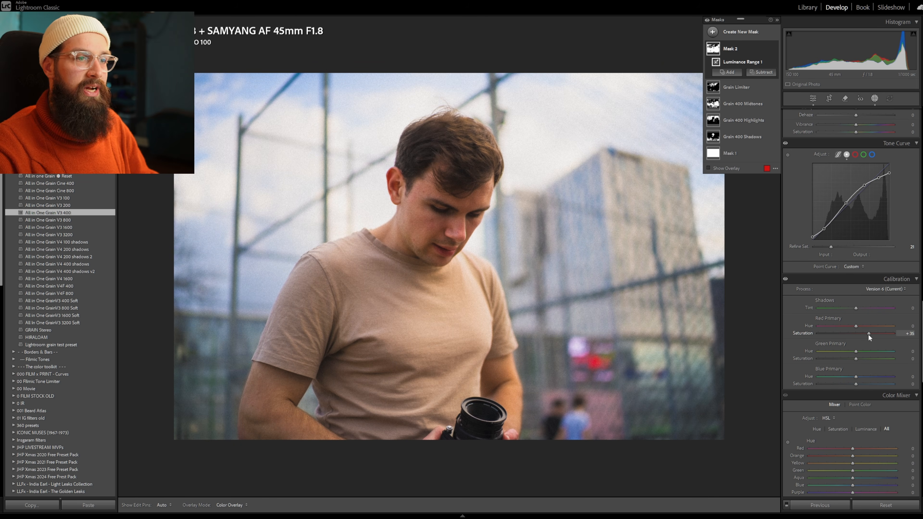
pyautogui.moveTo(868, 334); pyautogui.dragTo(861, 335)
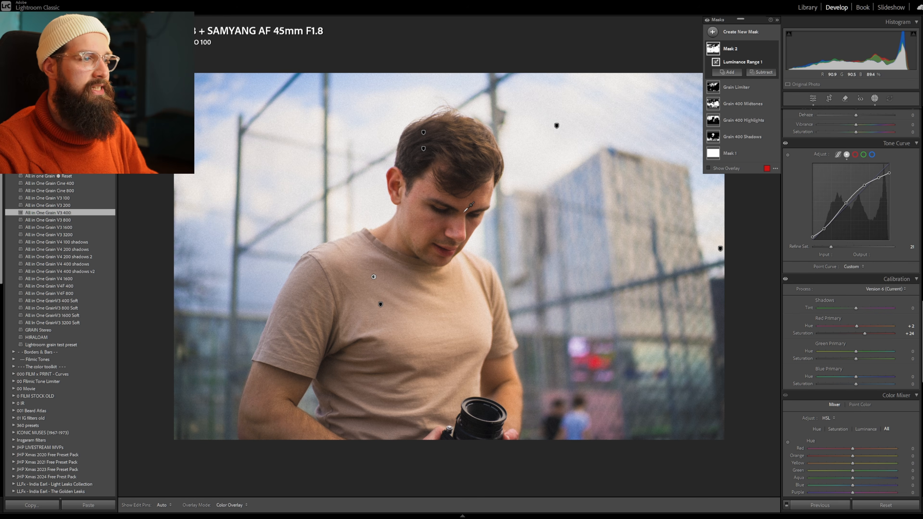
# Try adjusting the Blue Primary saturation in Calibration, and reset it to 0
pyautogui.moveTo(863, 386); pyautogui.dragTo(855, 381)
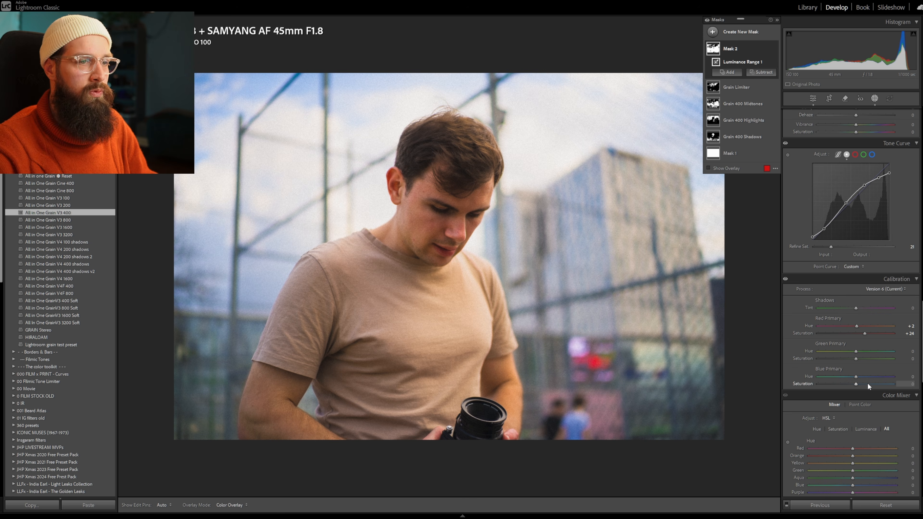
pyautogui.doubleClick(869, 385)
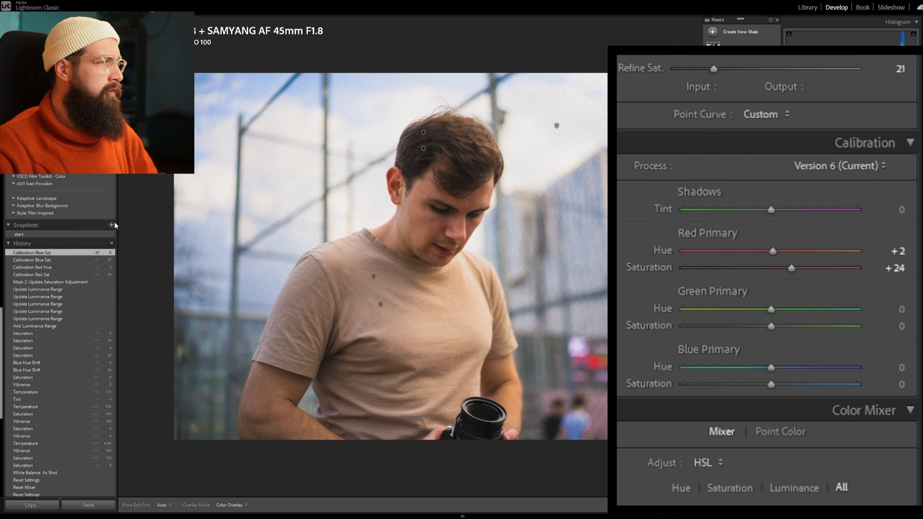
# Save the current edit as a snapshot named basics, and compare it with the start snapshot
pyautogui.click(111, 225)
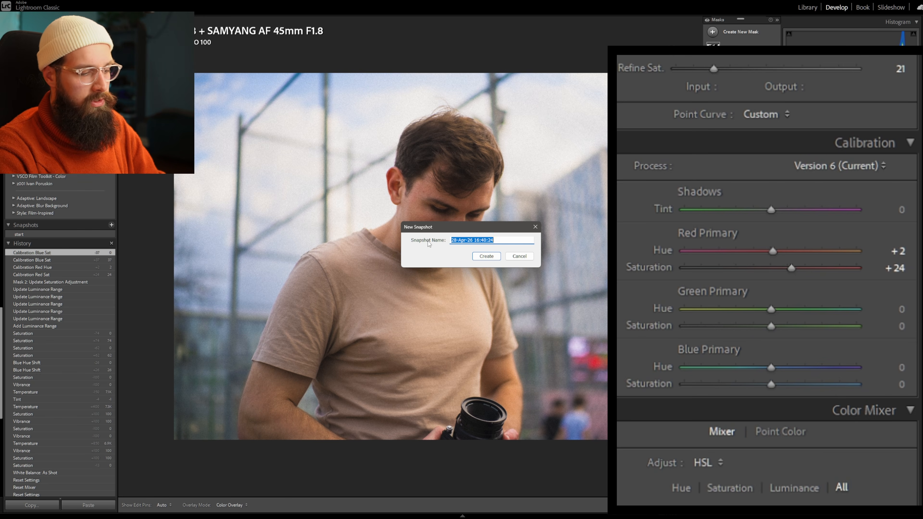
pyautogui.write('basics')
pyautogui.press('Return')
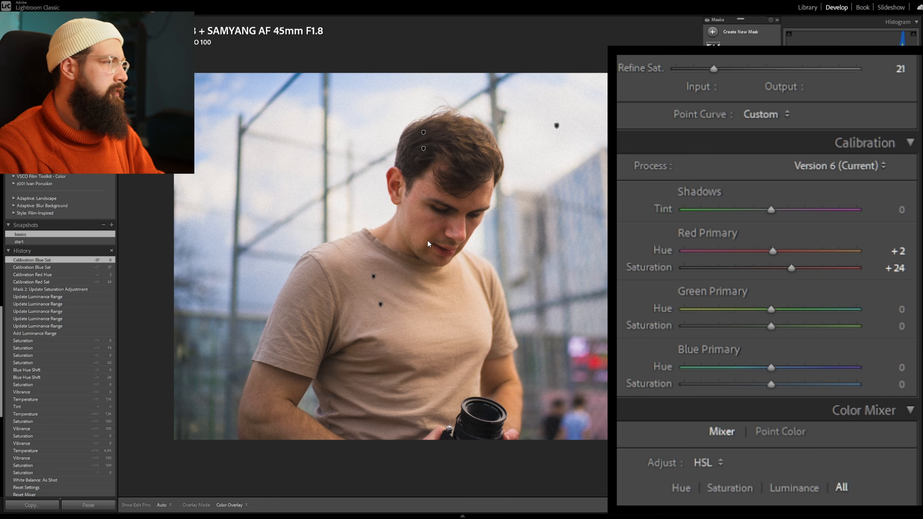
pyautogui.click(53, 242)
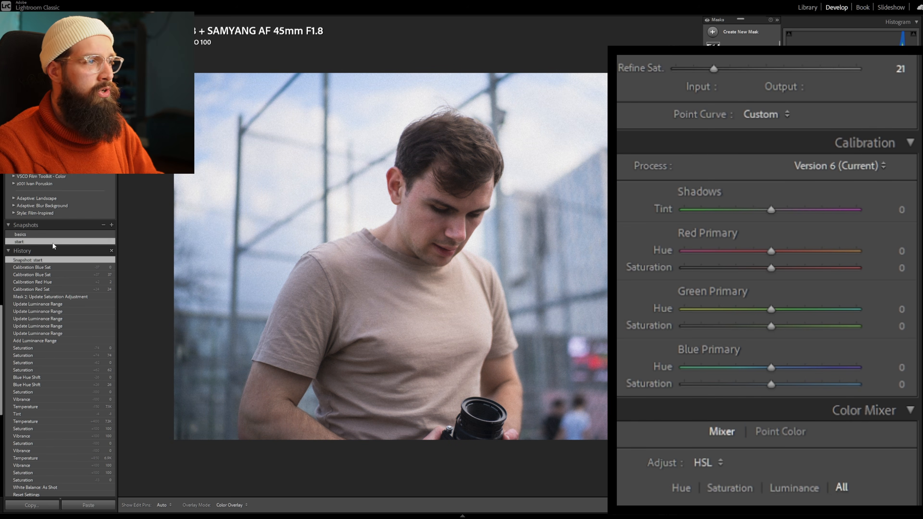
pyautogui.click(52, 235)
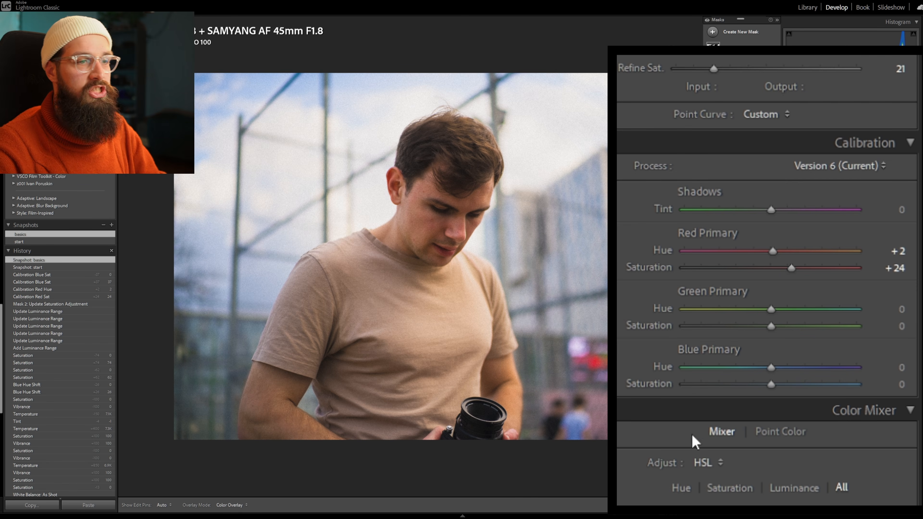
# Set the Color Mixer hues to Red +6, Orange -16, Yellow -28, Green -29, Aqua -20 and Blue -10
pyautogui.scroll(-5, 802, 367)
pyautogui.scroll(-5, 752, 305)
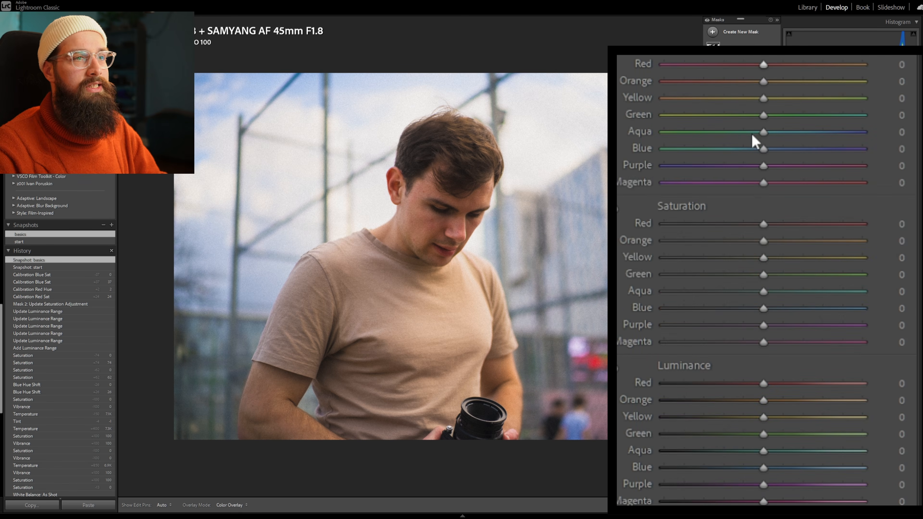
pyautogui.moveTo(746, 82); pyautogui.dragTo(733, 116)
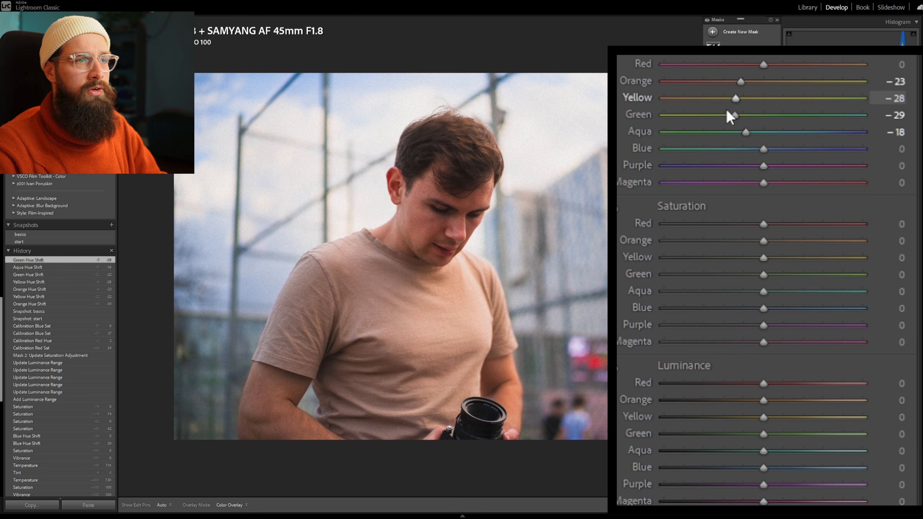
pyautogui.moveTo(763, 149); pyautogui.dragTo(743, 137)
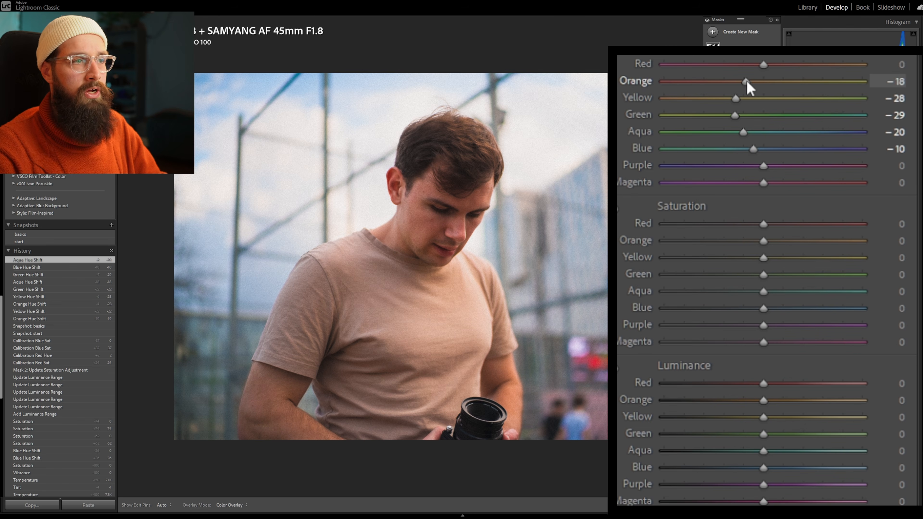
pyautogui.moveTo(747, 82); pyautogui.dragTo(748, 82)
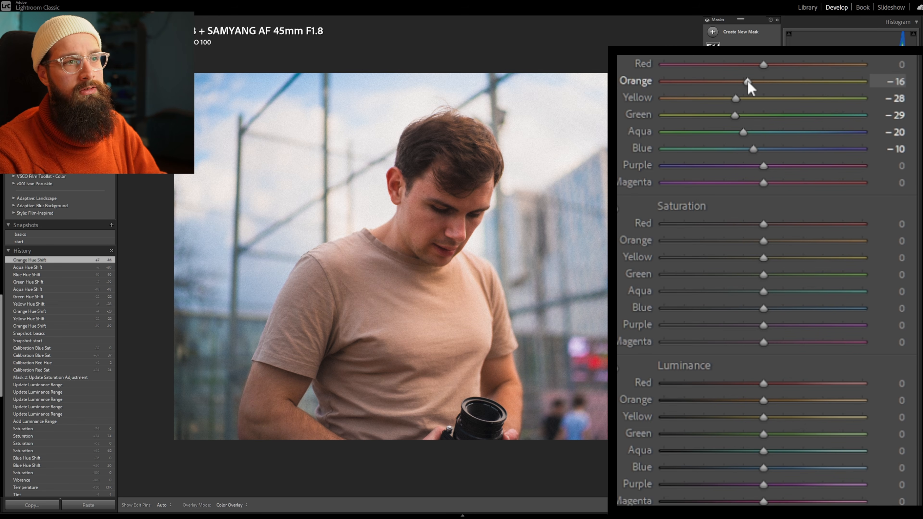
pyautogui.moveTo(761, 64); pyautogui.dragTo(770, 64)
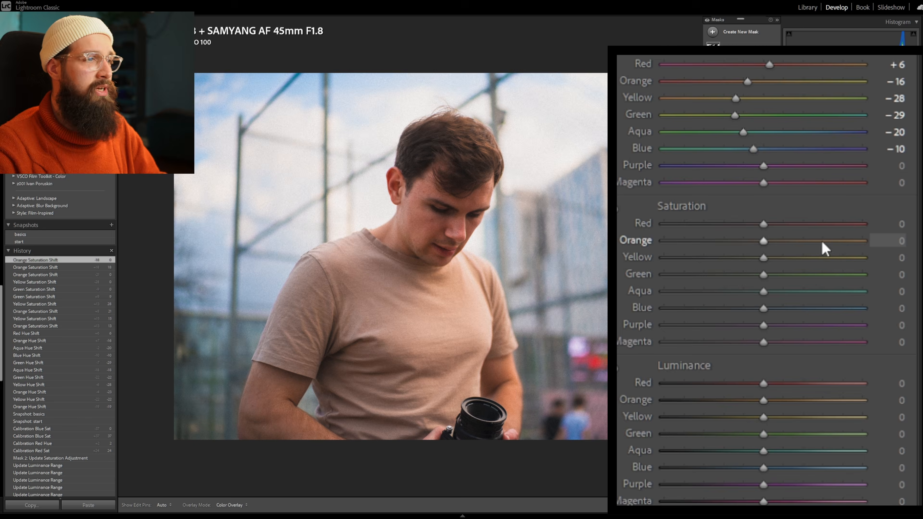
# In the Color Mixer, set saturation to Red +13, Orange +20, Yellow +19, Green +14 and luminance to Red +11, Orange +15, Yellow +14, Green +9
pyautogui.moveTo(764, 243); pyautogui.dragTo(776, 224)
pyautogui.moveTo(768, 258); pyautogui.dragTo(781, 277)
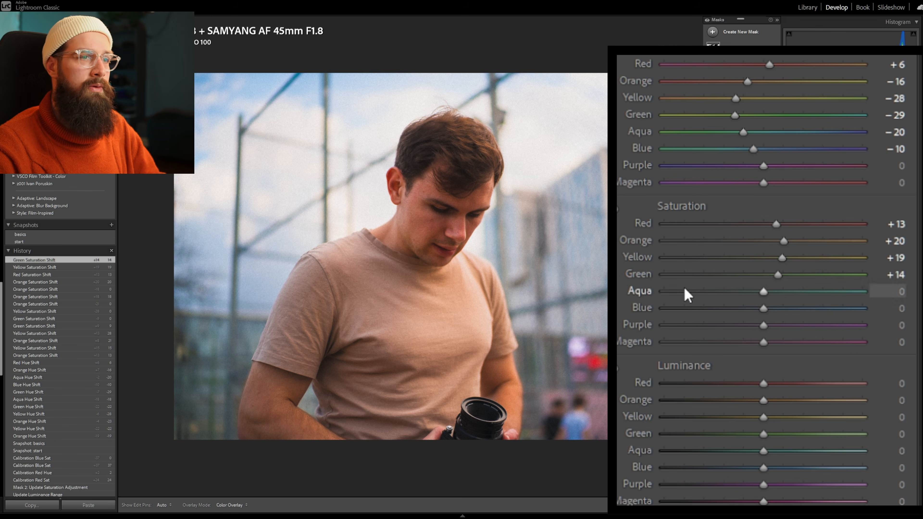
pyautogui.moveTo(763, 384)
pyautogui.mouseDown()
pyautogui.moveTo(777, 386)
pyautogui.moveTo(765, 384)
pyautogui.moveTo(777, 400)
pyautogui.moveTo(775, 384)
pyautogui.mouseUp()
pyautogui.moveTo(765, 417); pyautogui.dragTo(778, 400)
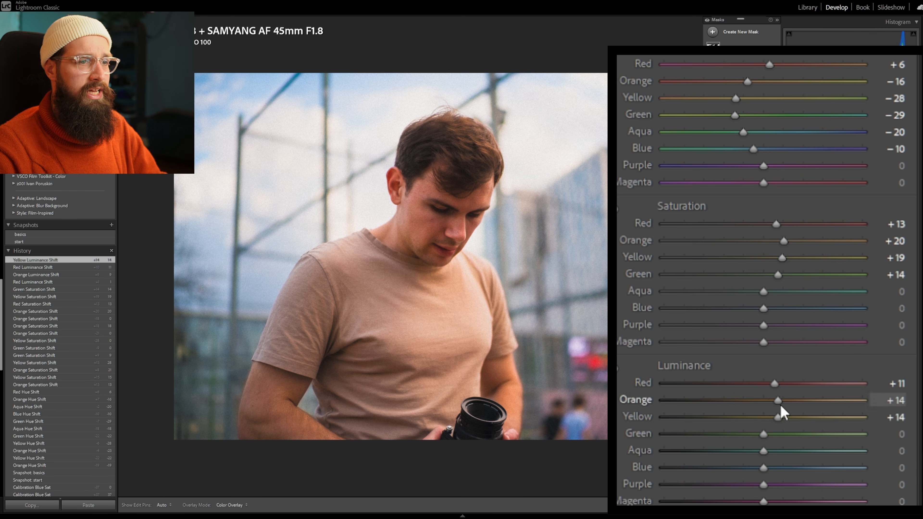
pyautogui.moveTo(765, 435); pyautogui.dragTo(776, 436)
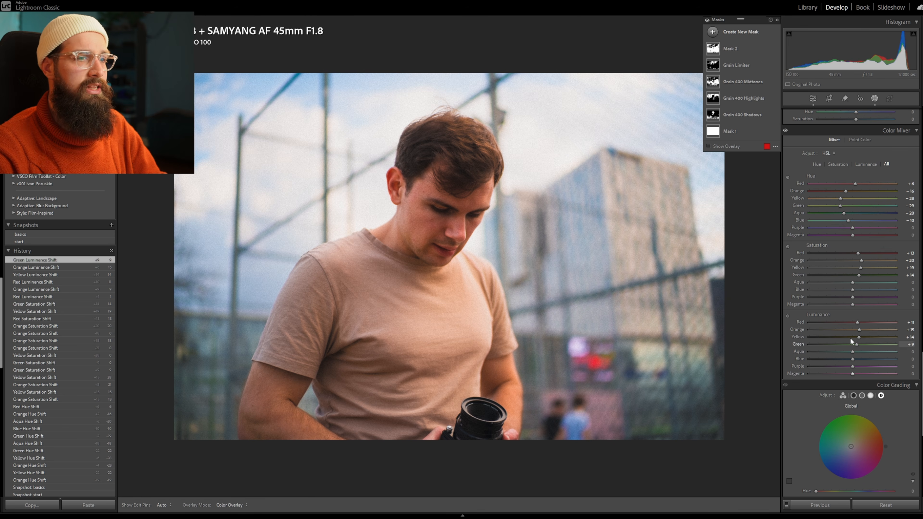
# Save the Color Mixer edit as a snapshot named hsl, and compare the start and basics snapshots
pyautogui.click(112, 226)
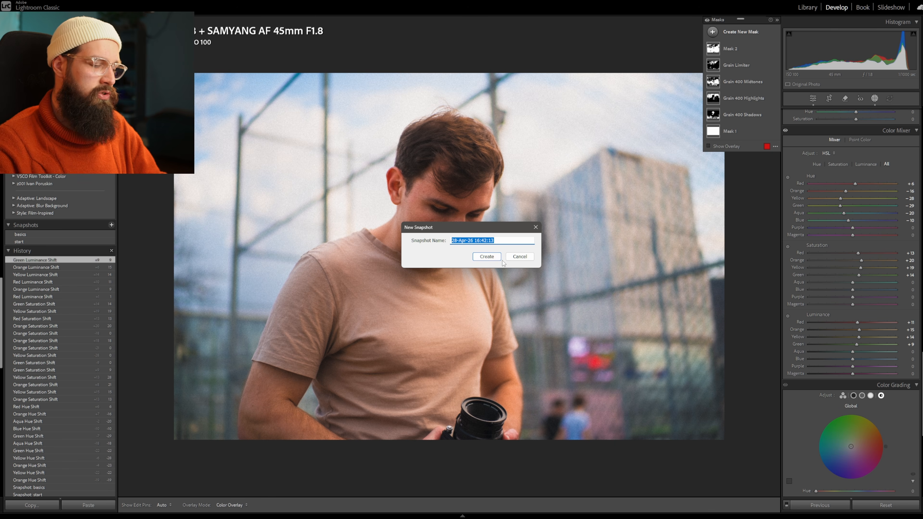
pyautogui.write('hsl')
pyautogui.press('Return')
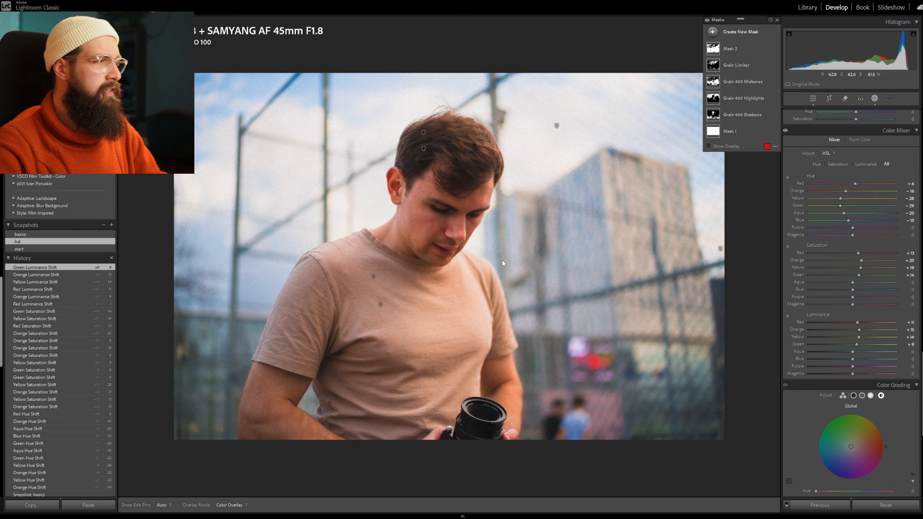
pyautogui.click(105, 234)
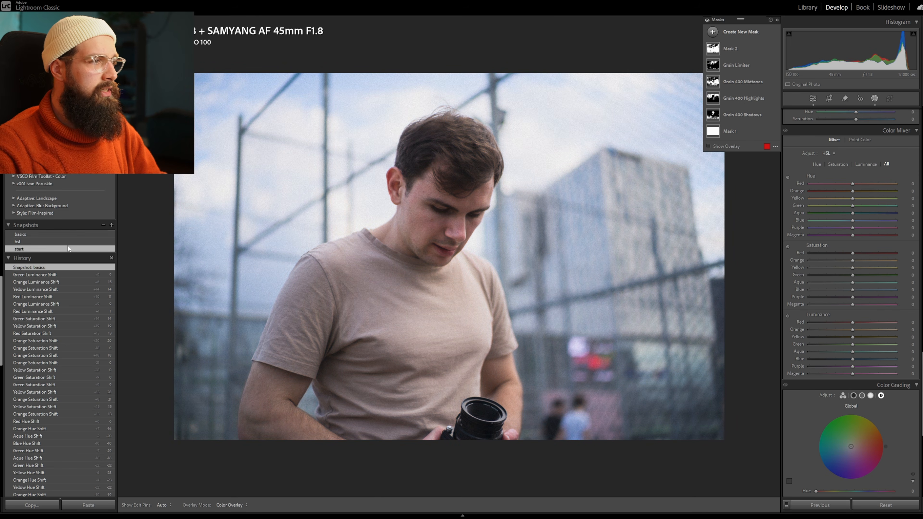
pyautogui.click(68, 248)
pyautogui.click(64, 236)
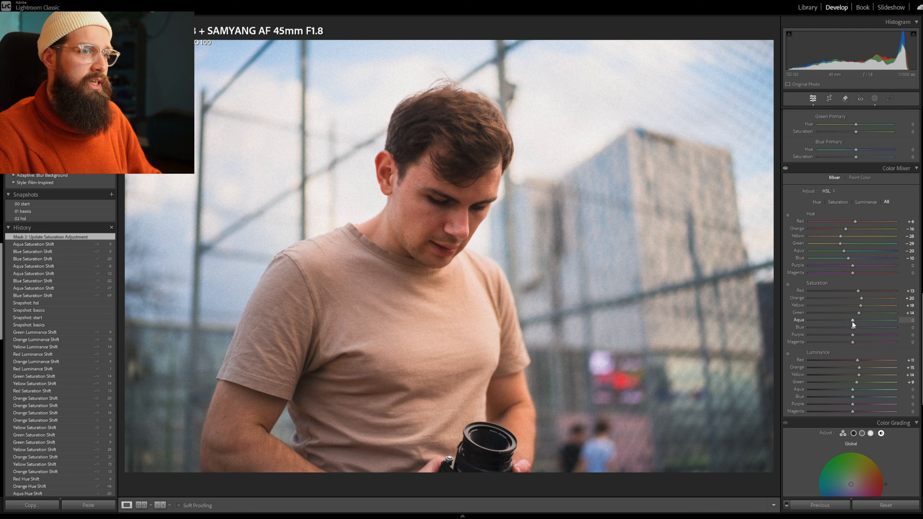
# Lower the Aqua and Blue saturation in the Color Mixer to mute the blues in the sky
pyautogui.moveTo(846, 321); pyautogui.dragTo(842, 329)
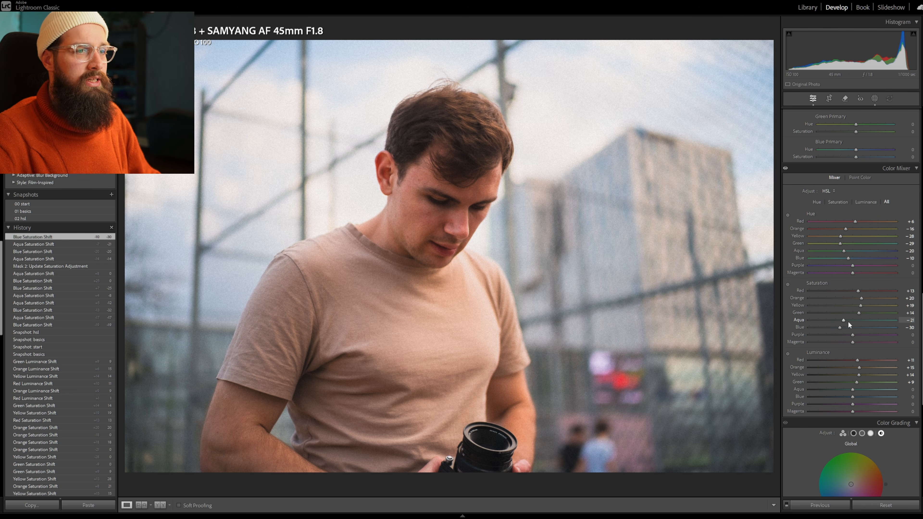
pyautogui.moveTo(849, 320); pyautogui.dragTo(849, 321)
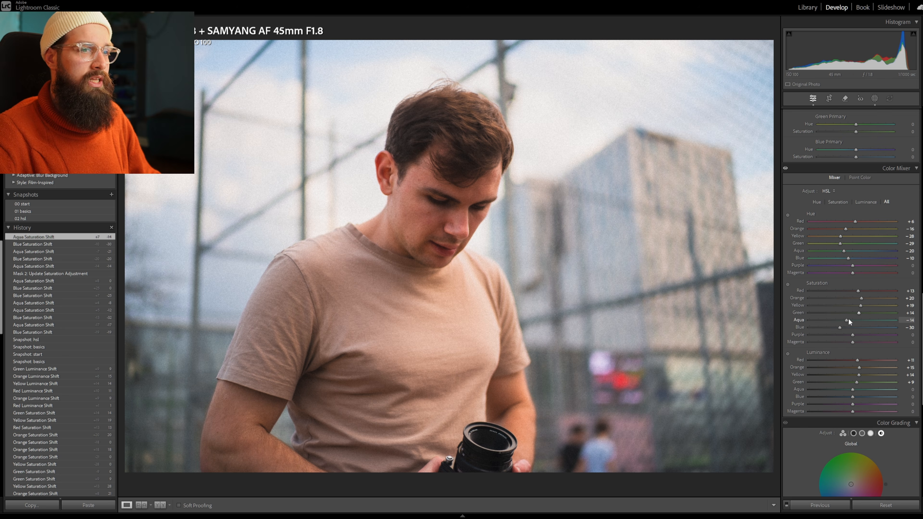
pyautogui.moveTo(847, 321); pyautogui.dragTo(844, 325)
# Try bending the color channel point curves in the Tone Curve
pyautogui.moveTo(744, 382)
pyautogui.mouseDown()
pyautogui.moveTo(718, 385)
pyautogui.moveTo(795, 384)
pyautogui.moveTo(754, 380)
pyautogui.moveTo(744, 401)
pyautogui.mouseUp()
pyautogui.moveTo(777, 362); pyautogui.dragTo(770, 363)
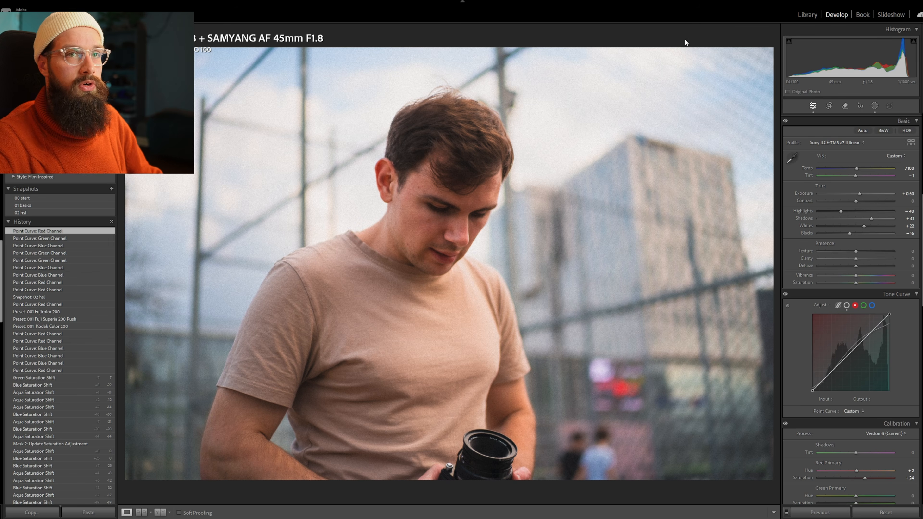
# Expand the Color Response Curves preset group and preview its film stock presets on the portrait
pyautogui.click(72, 237)
pyautogui.scroll(5, 73, 238)
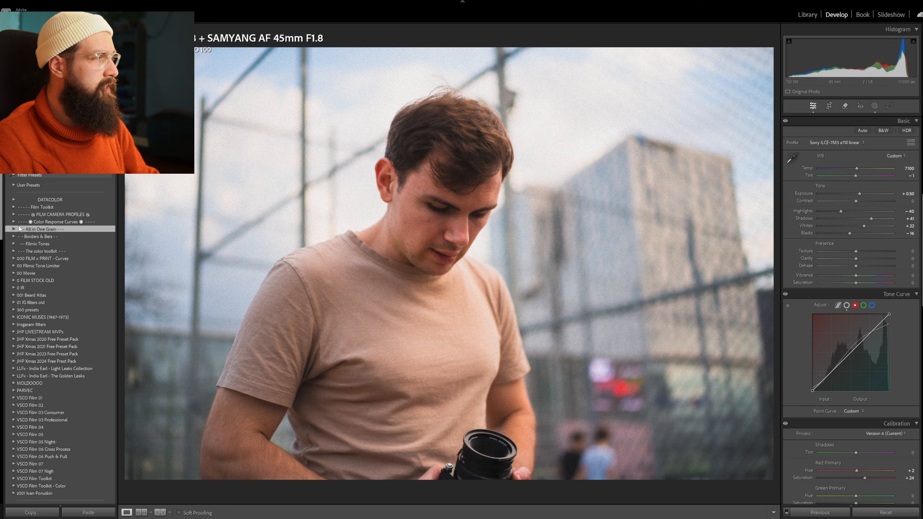
pyautogui.click(14, 221)
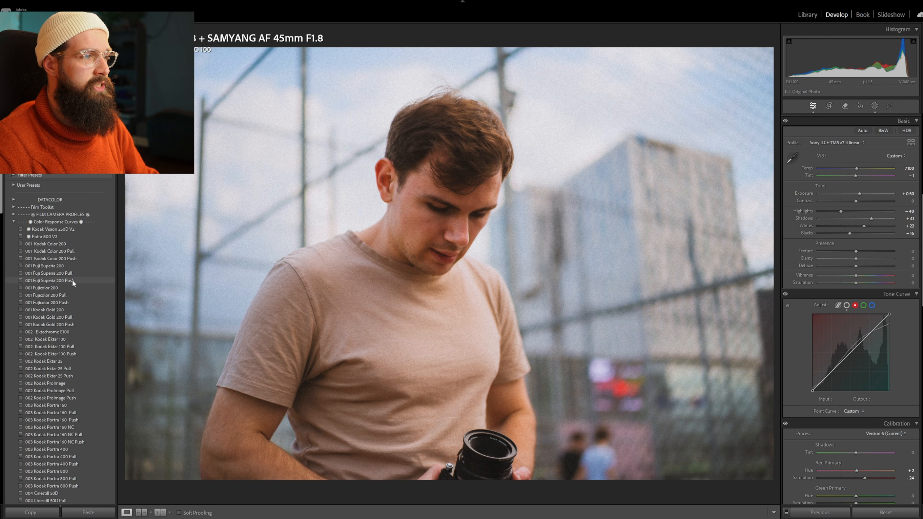
# Raise the highlights of the red channel point curve at 189/198 and anchor its shadows at 73/75
pyautogui.scroll(-3, 813, 329)
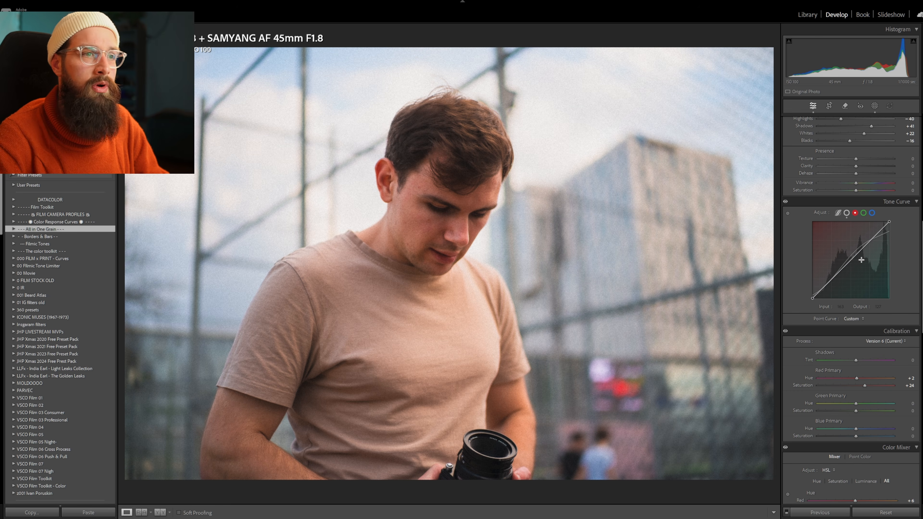
pyautogui.moveTo(870, 241); pyautogui.dragTo(869, 239)
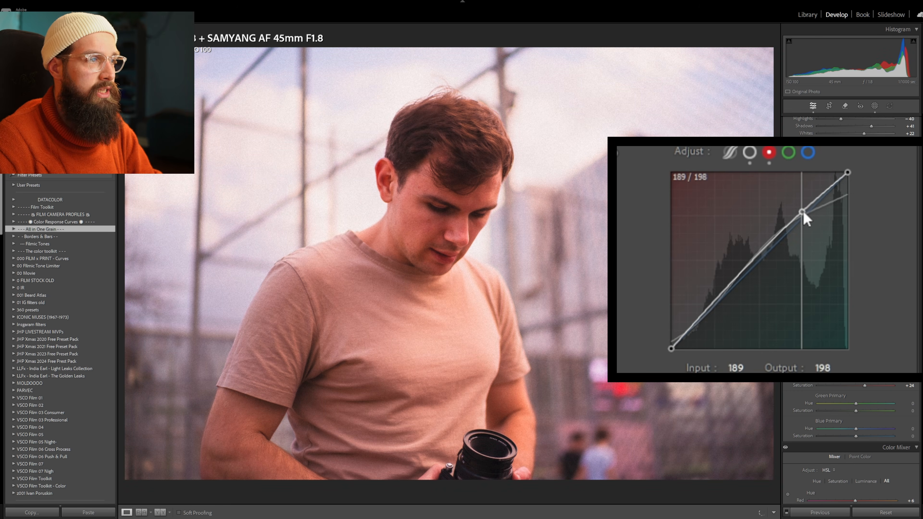
pyautogui.click(723, 295)
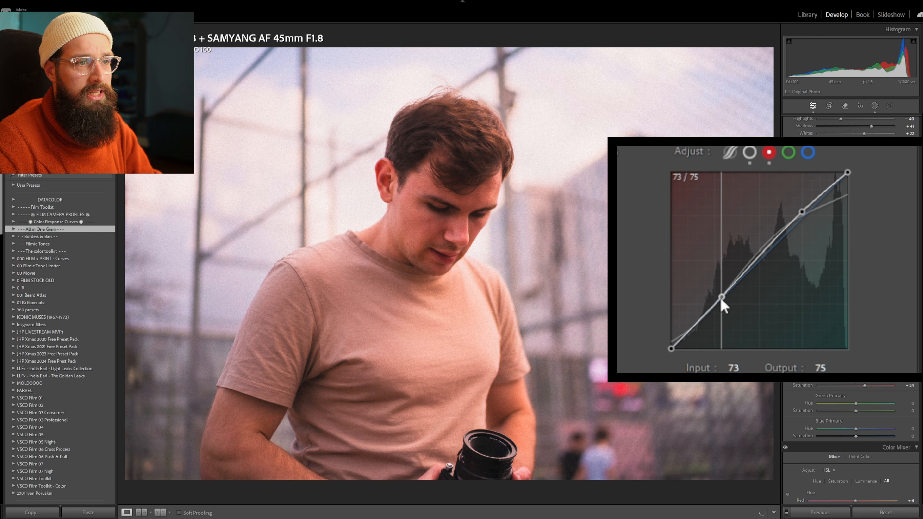
# Raise the green channel point curve's highlights at 192/198 and lower its shadows at 71/69
pyautogui.click(788, 151)
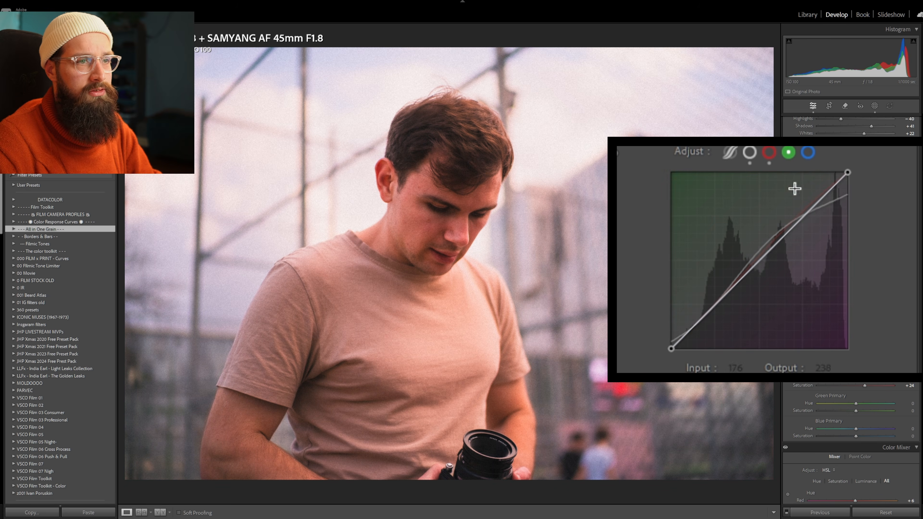
pyautogui.moveTo(807, 213); pyautogui.dragTo(805, 211)
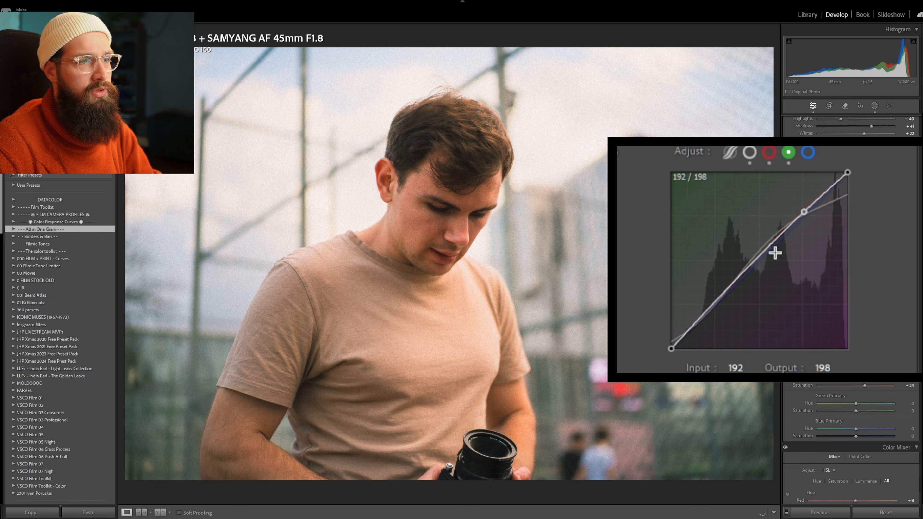
pyautogui.moveTo(724, 303); pyautogui.dragTo(721, 307)
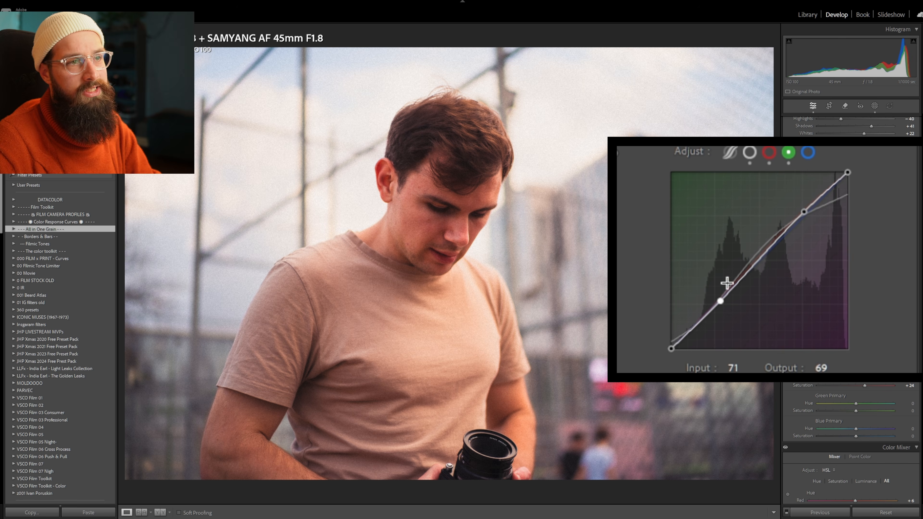
# Lower the blue channel point curve's highlights, add a midtone point at 141/142, and add a shadow point
pyautogui.click(809, 152)
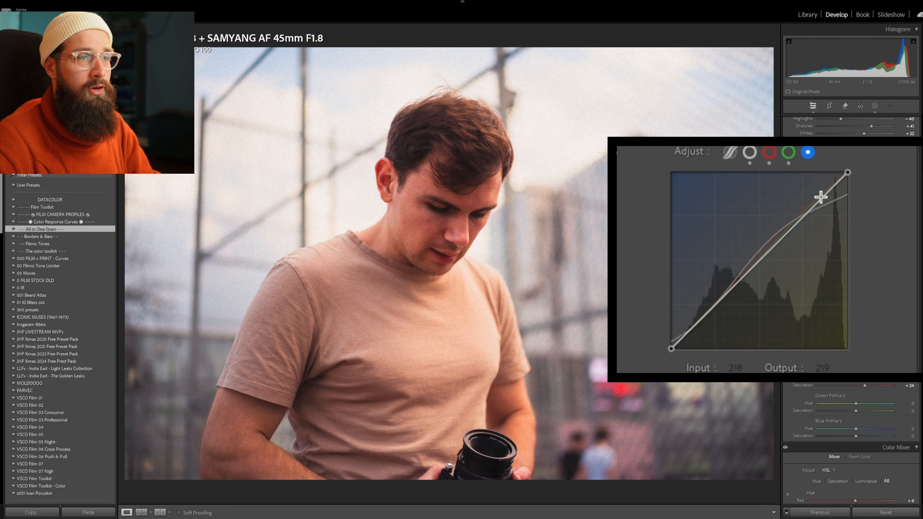
pyautogui.moveTo(822, 200); pyautogui.dragTo(770, 252)
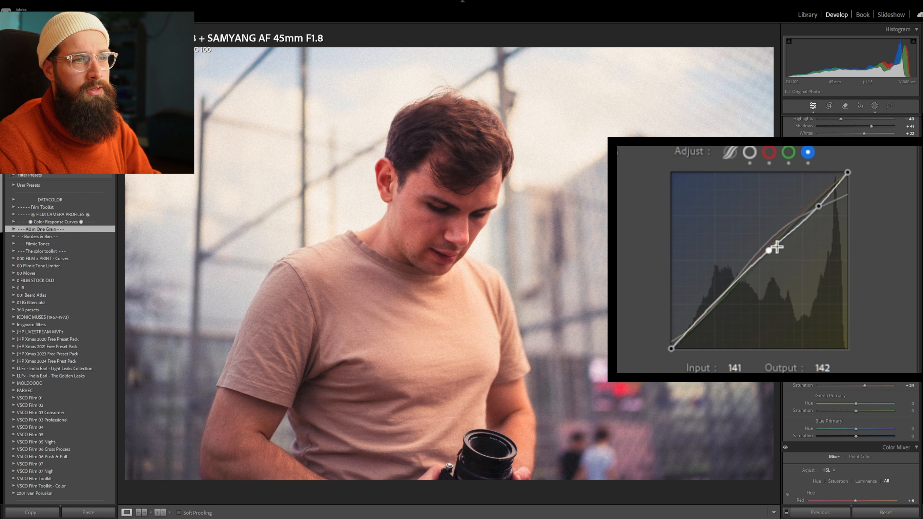
pyautogui.click(714, 308)
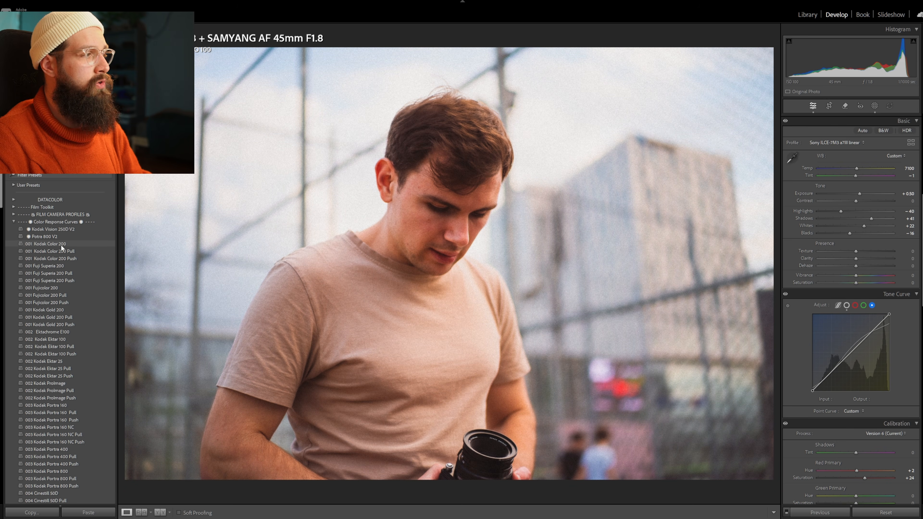
# Apply the 001 Kodak Color 200 preset from the Color Response Curves group to the portrait
pyautogui.click(61, 245)
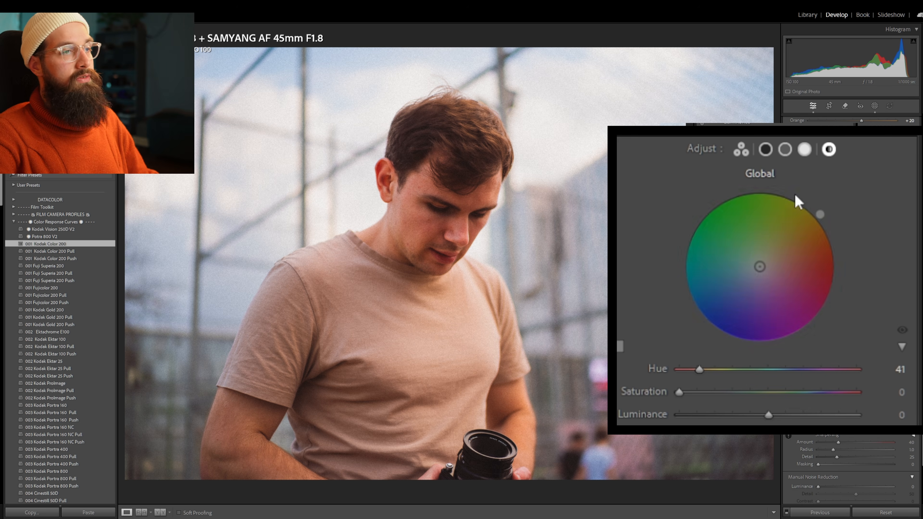
# Tint the whole photo warm with Global color grading at hue 38 and saturation 11
pyautogui.moveTo(763, 271); pyautogui.dragTo(766, 261)
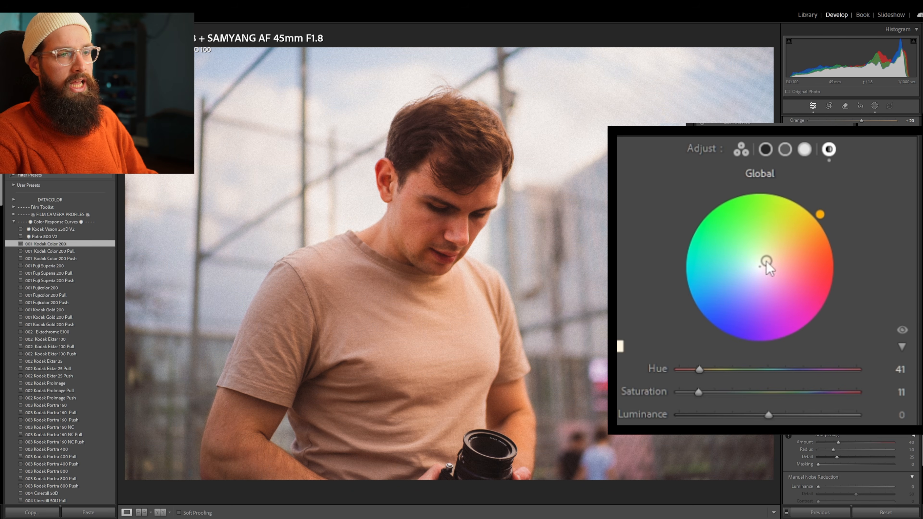
pyautogui.click(896, 373)
pyautogui.moveTo(897, 374); pyautogui.dragTo(895, 374)
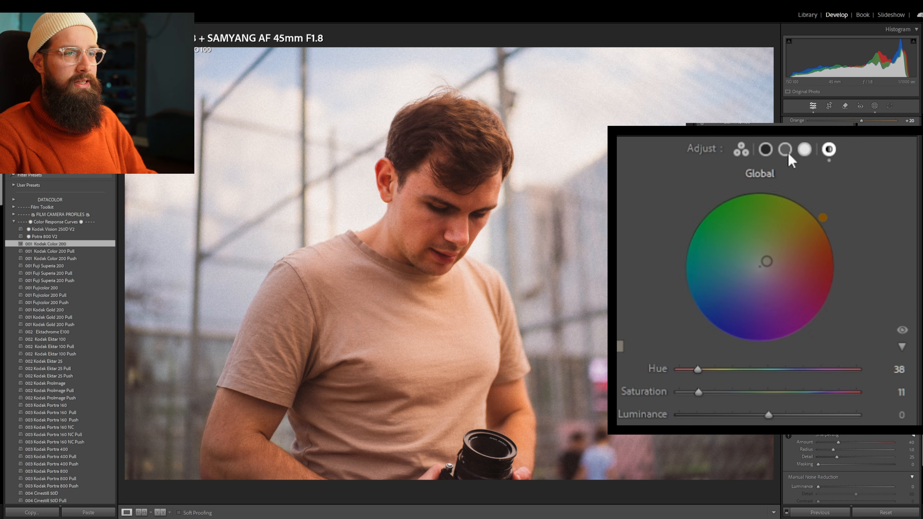
# Tint the photo's highlights warm yellow in Color Grading with hue 53 and saturation 9
pyautogui.click(805, 153)
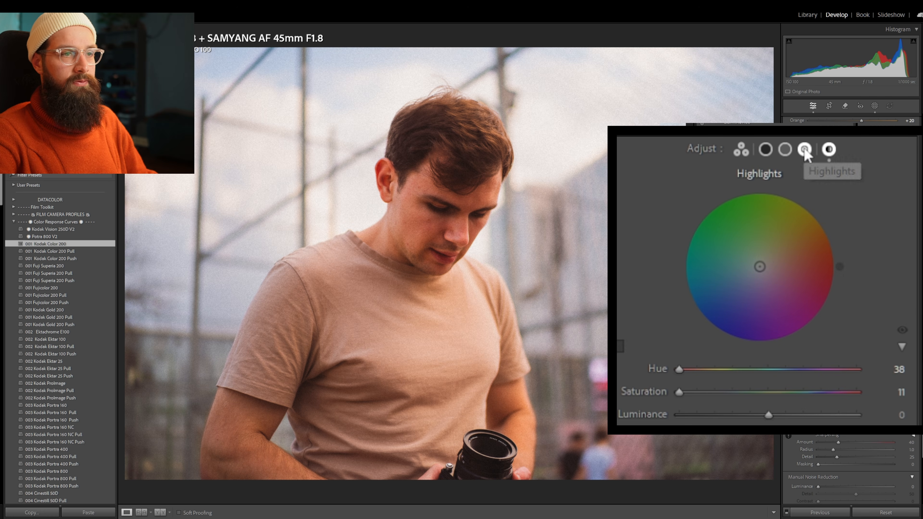
pyautogui.moveTo(767, 256); pyautogui.dragTo(772, 249)
pyautogui.click(898, 392)
pyautogui.write('9')
pyautogui.press('Return')
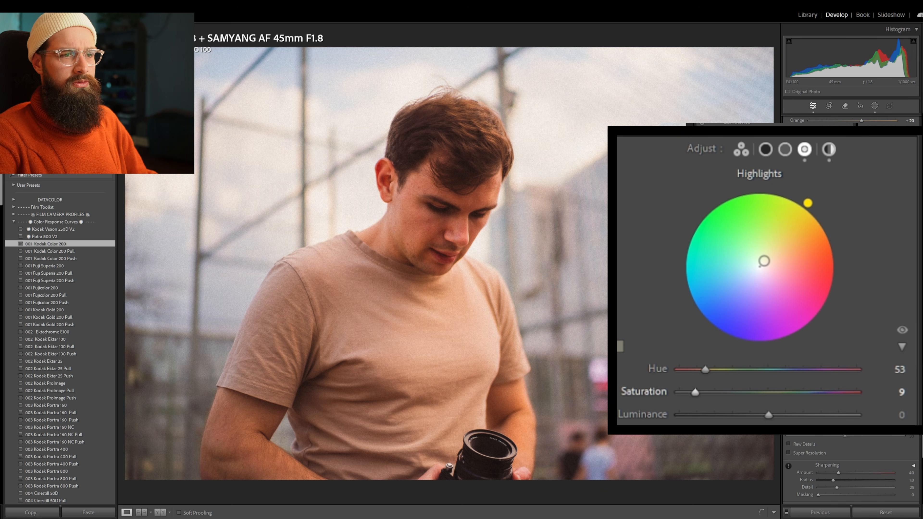
# Tint the photo's midtones orange in Color Grading with hue 24 and saturation 8
pyautogui.click(785, 149)
pyautogui.moveTo(789, 268); pyautogui.dragTo(775, 260)
pyautogui.click(896, 393)
pyautogui.press('BackSpace')
pyautogui.write('8')
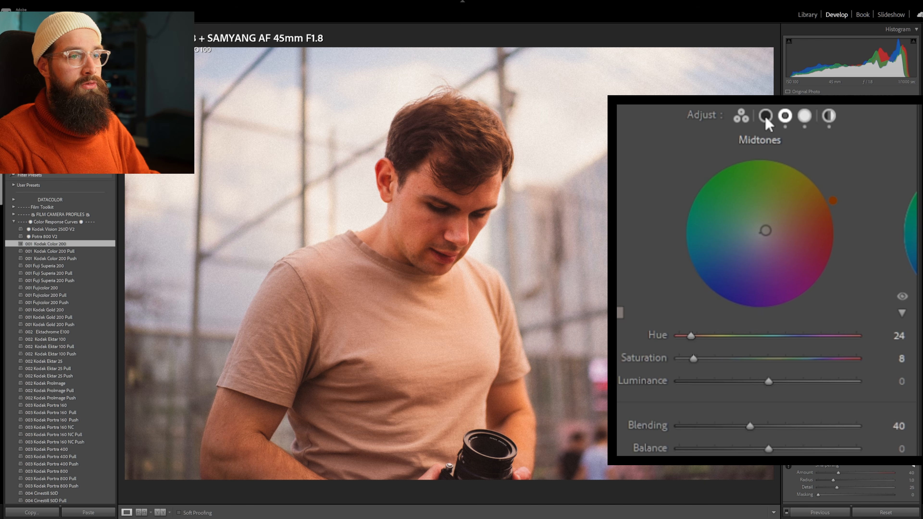
# Tint the photo's shadows red in Color Grading with hue 352 and saturation 7
pyautogui.click(766, 117)
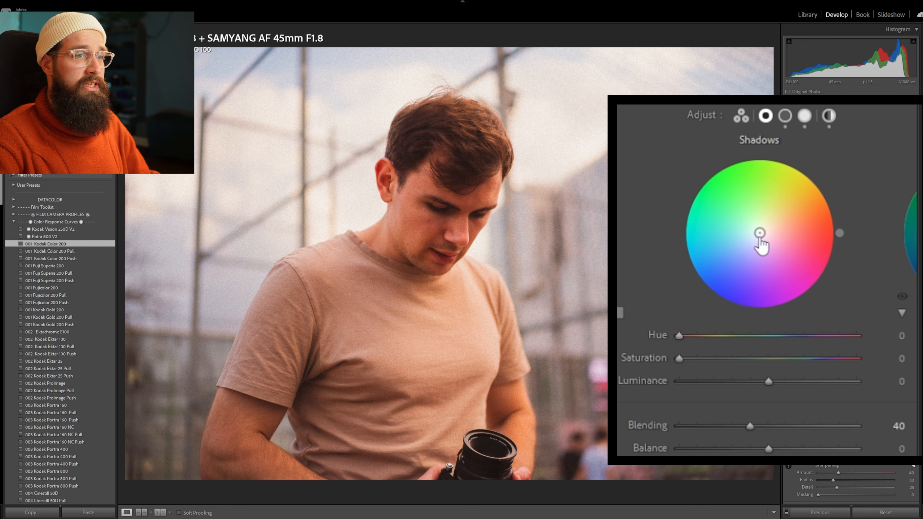
pyautogui.moveTo(761, 234); pyautogui.dragTo(766, 232)
pyautogui.moveTo(840, 234); pyautogui.dragTo(839, 244)
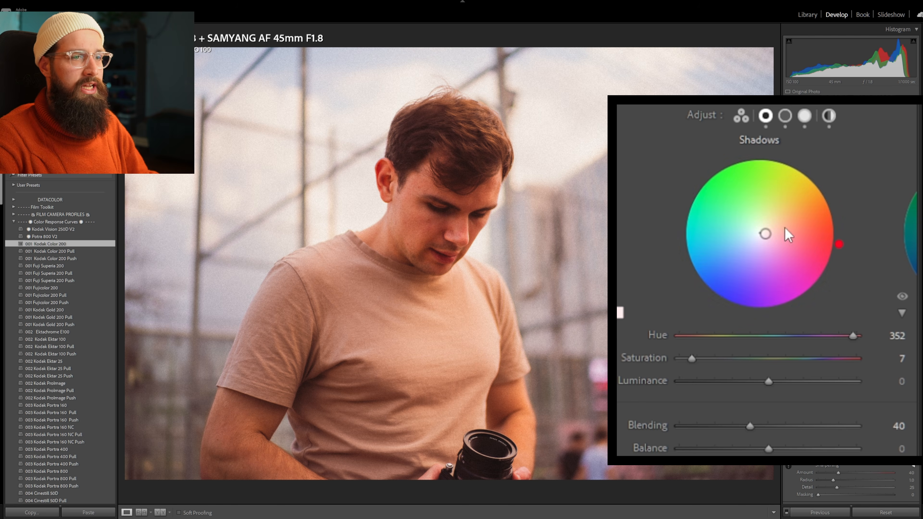
# Try Color Grading Blending at 27 and 98, and bring it back down to a low value
pyautogui.moveTo(750, 427); pyautogui.dragTo(726, 442)
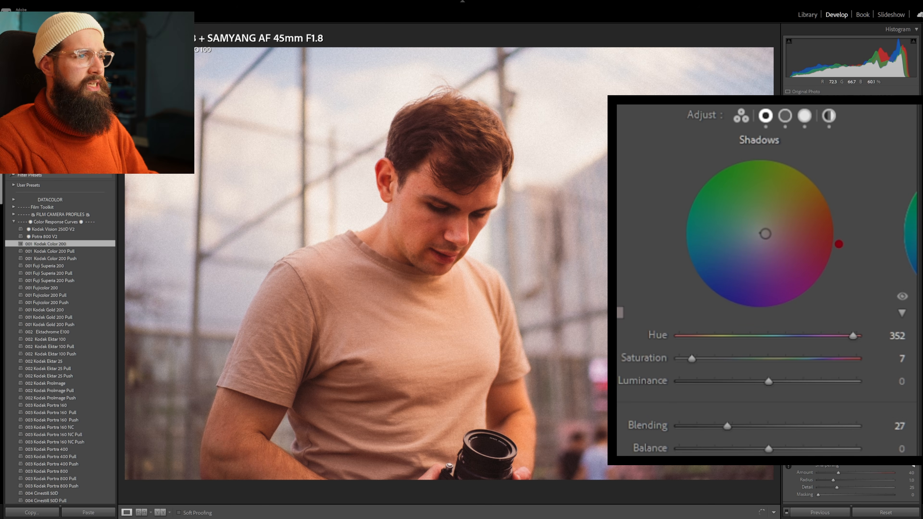
pyautogui.moveTo(728, 427); pyautogui.dragTo(860, 444)
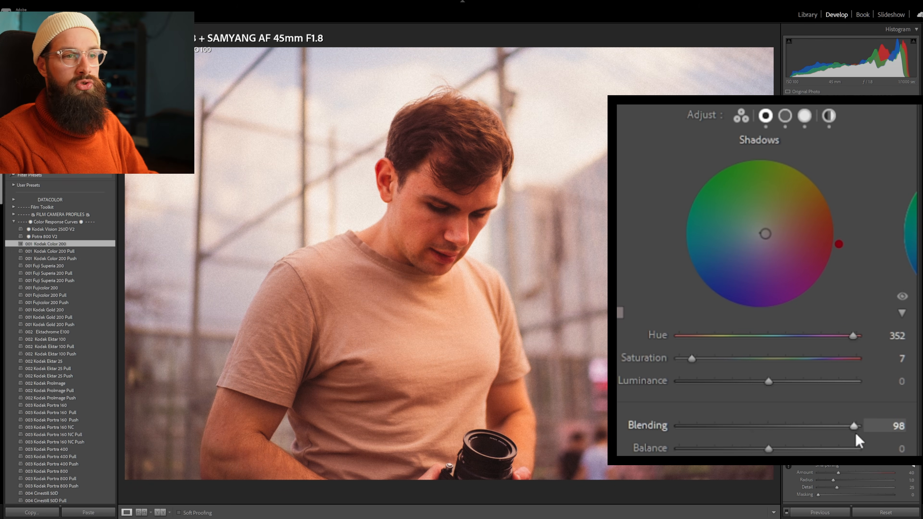
pyautogui.moveTo(853, 431); pyautogui.dragTo(713, 443)
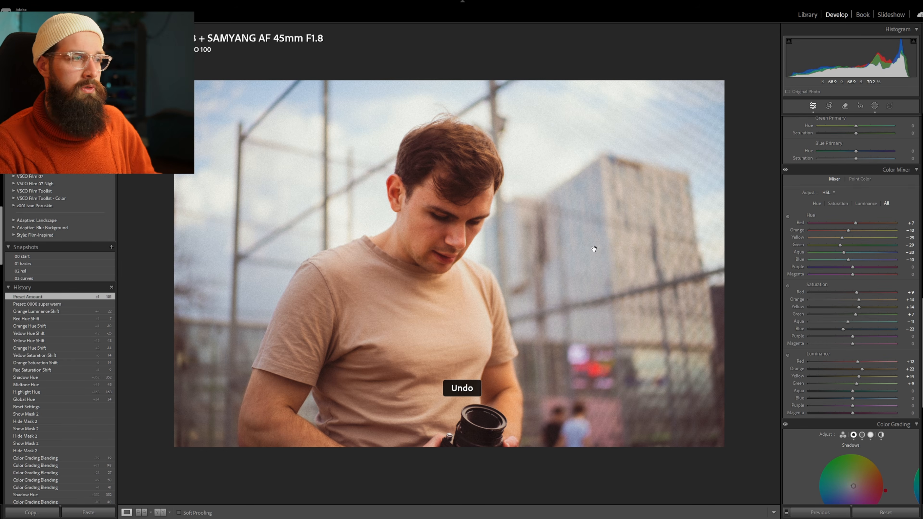
# Load the 00 start and 01 basics snapshots to compare them, and review the masks and Calibration of 01 basics
pyautogui.click(93, 256)
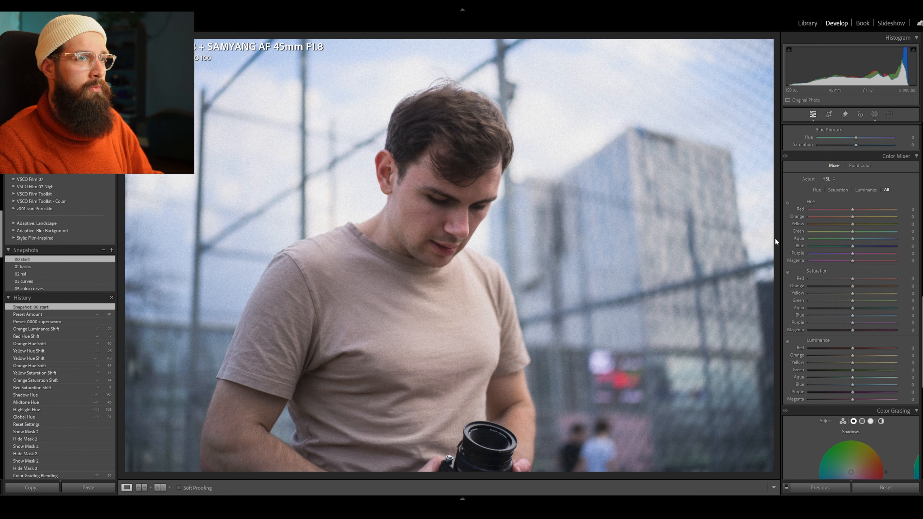
pyautogui.click(35, 266)
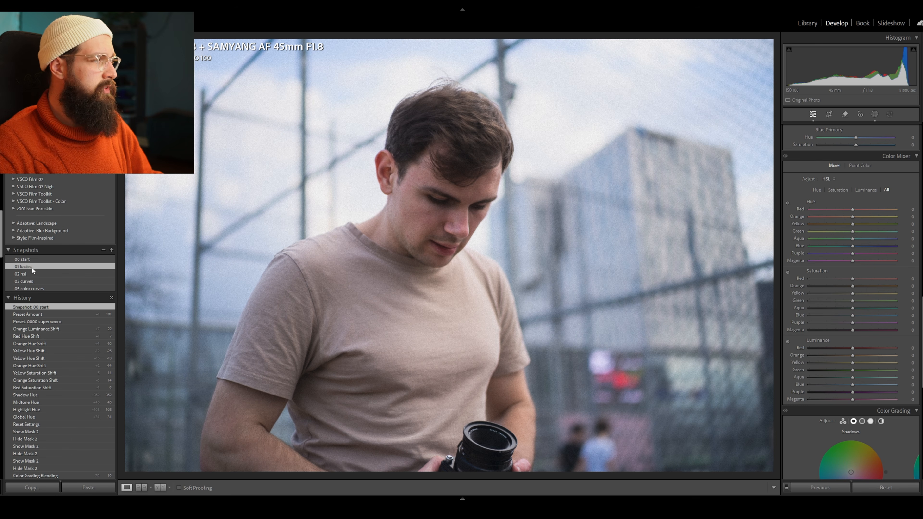
pyautogui.click(875, 114)
pyautogui.click(718, 63)
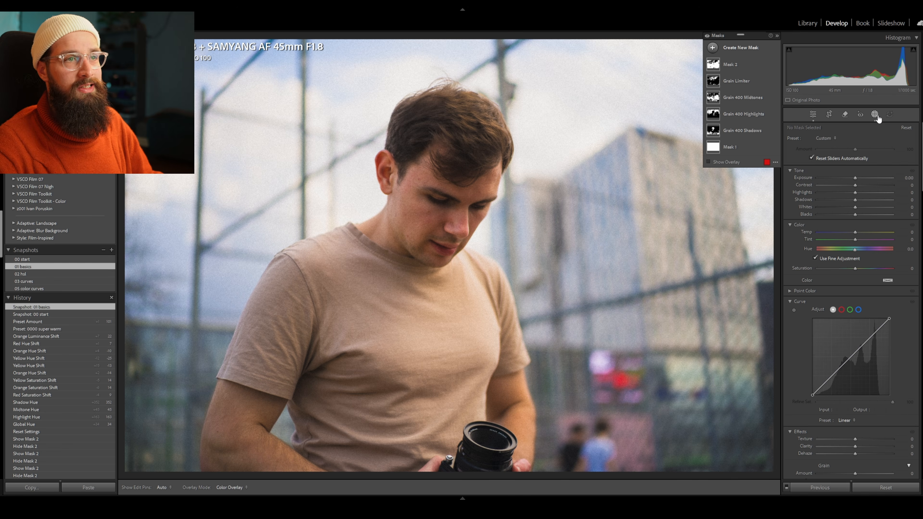
pyautogui.click(875, 115)
pyautogui.scroll(-5, 819, 244)
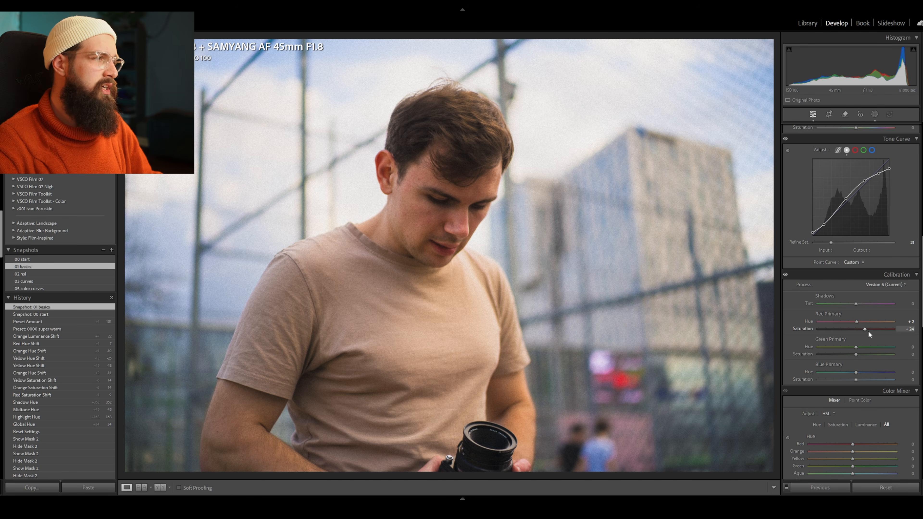
# Load the 02 hsl snapshot and review its Color Mixer hue, saturation and luminance adjustments
pyautogui.click(45, 274)
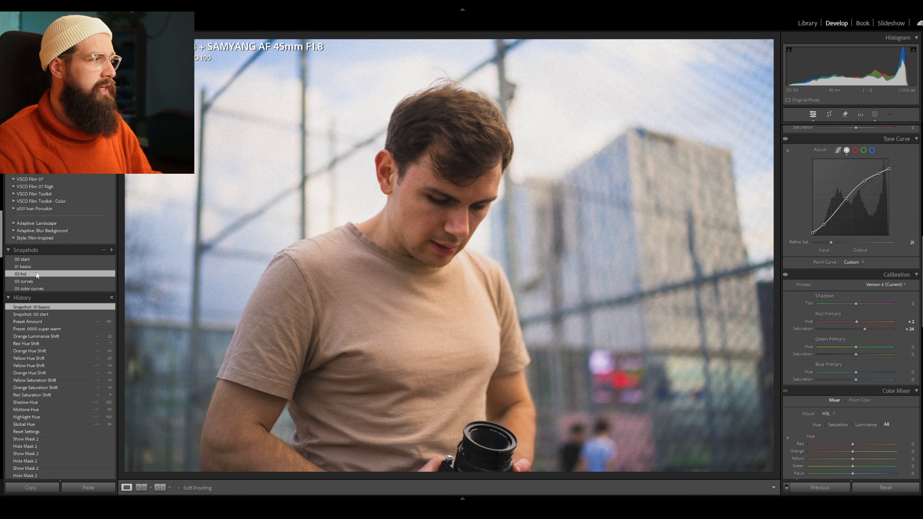
pyautogui.scroll(-5, 880, 301)
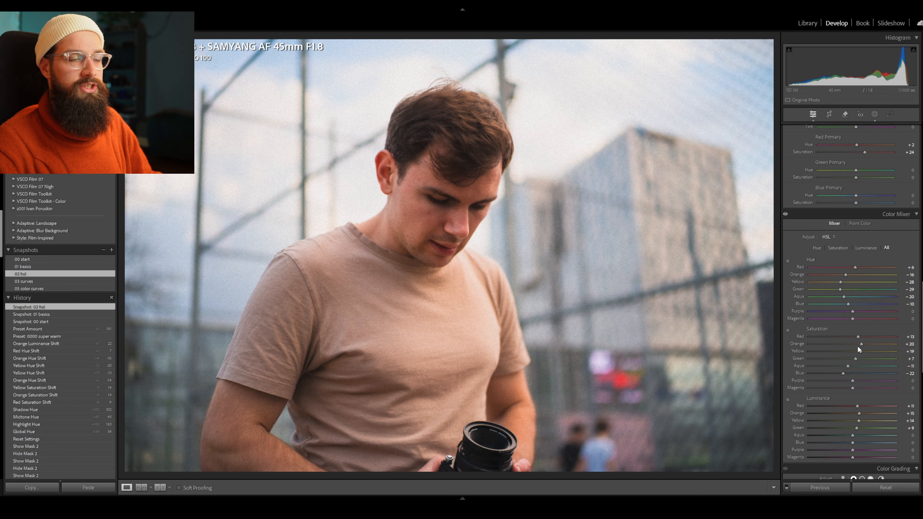
pyautogui.scroll(-5, 858, 340)
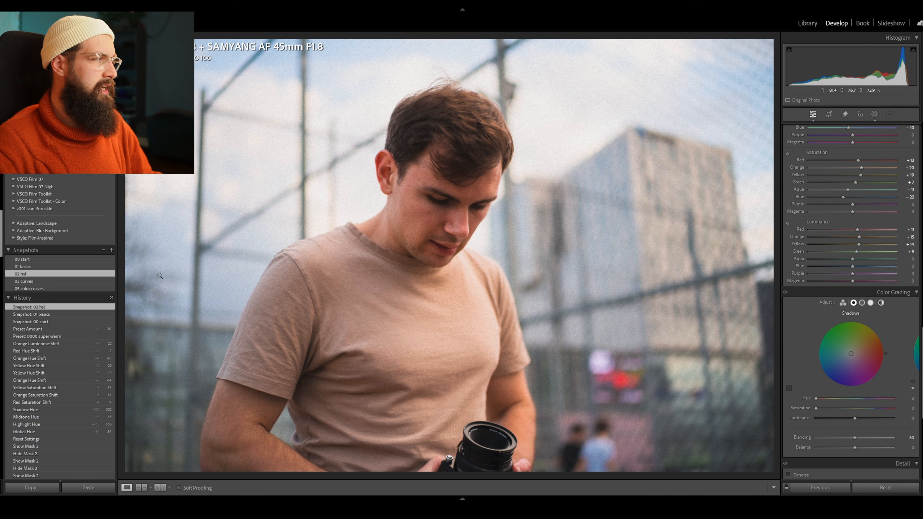
# Load the 03 curves snapshot and review the look together with the Color Response Curves presets
pyautogui.click(35, 281)
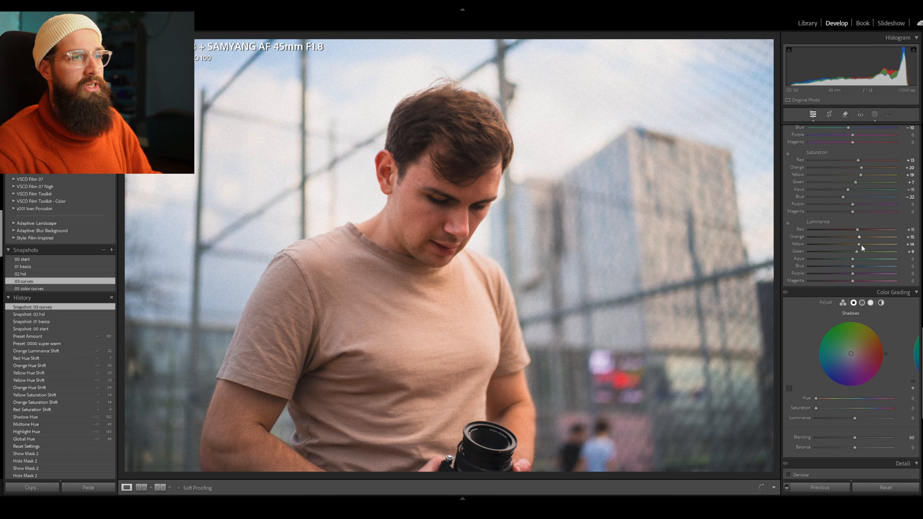
pyautogui.scroll(5, 863, 248)
pyautogui.scroll(8, 71, 239)
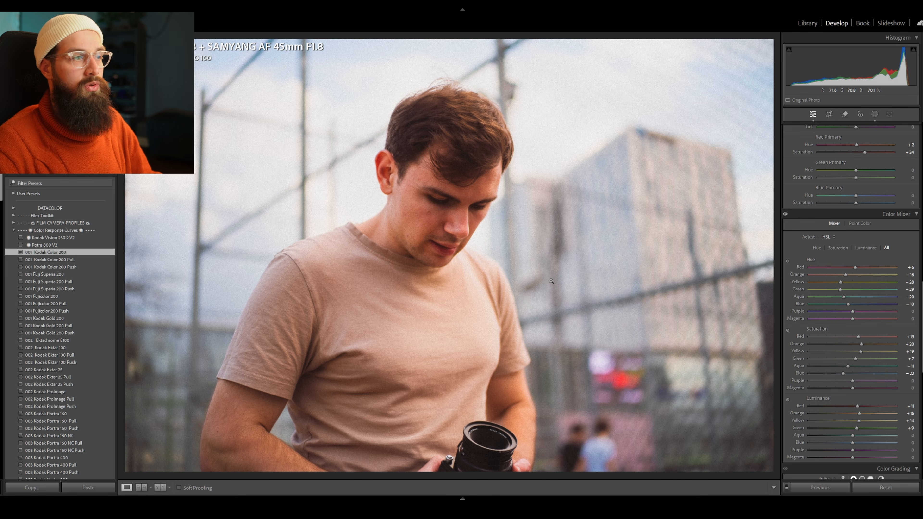
pyautogui.scroll(-15, 80, 263)
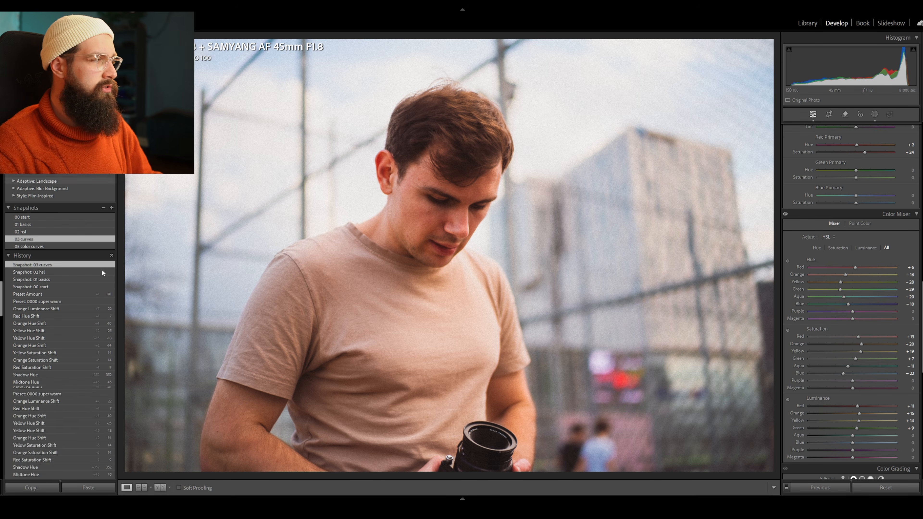
# Load the 05 color curves snapshot and review its Color Mixer and Color Grading settings
pyautogui.click(90, 247)
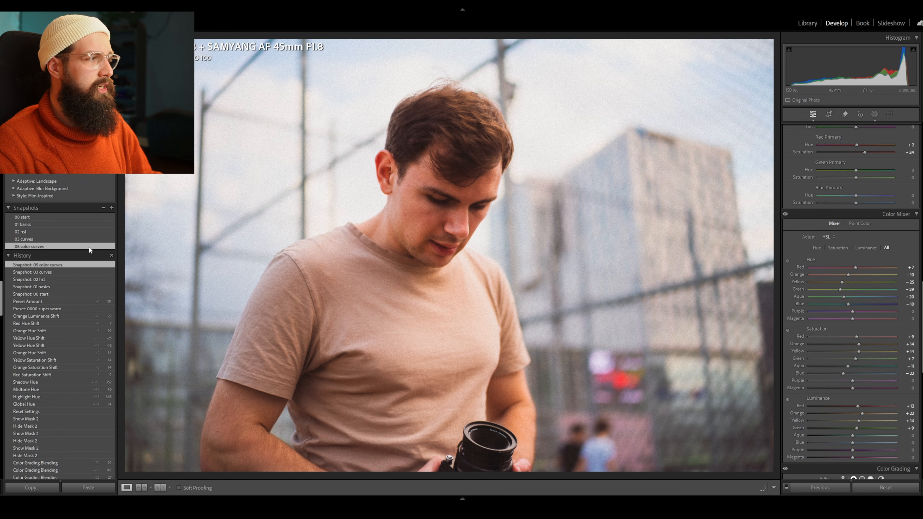
pyautogui.scroll(-5, 820, 246)
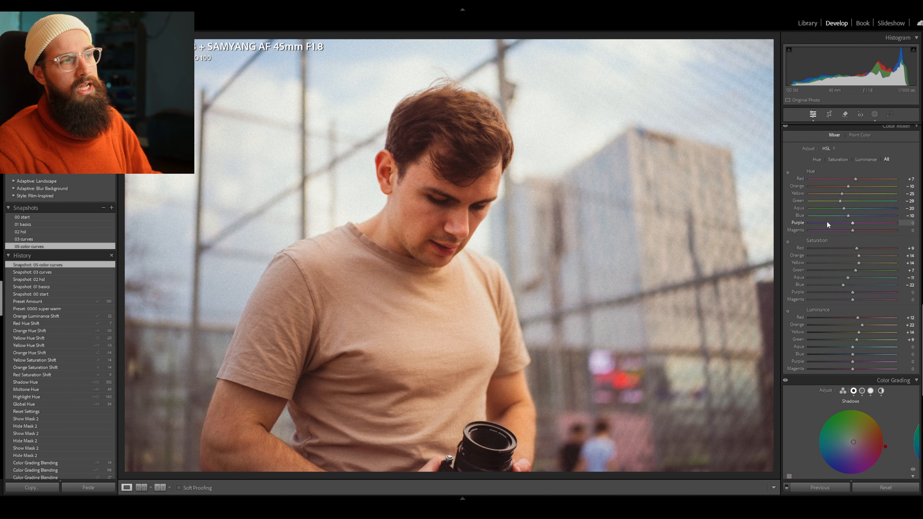